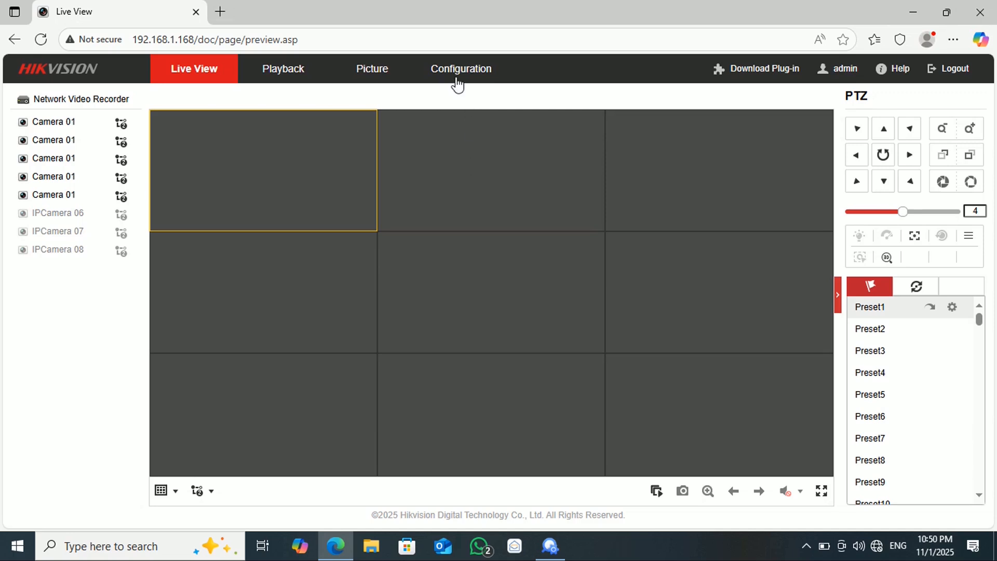
Open the recorder's time settings in the configuration and try out syncing with the computer time
left_click(457, 80)
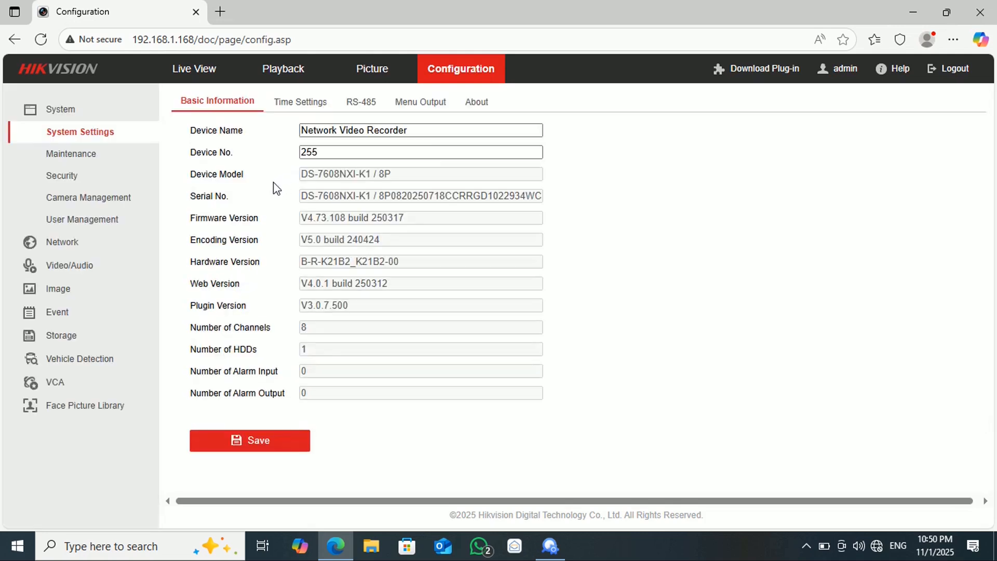
left_click(293, 104)
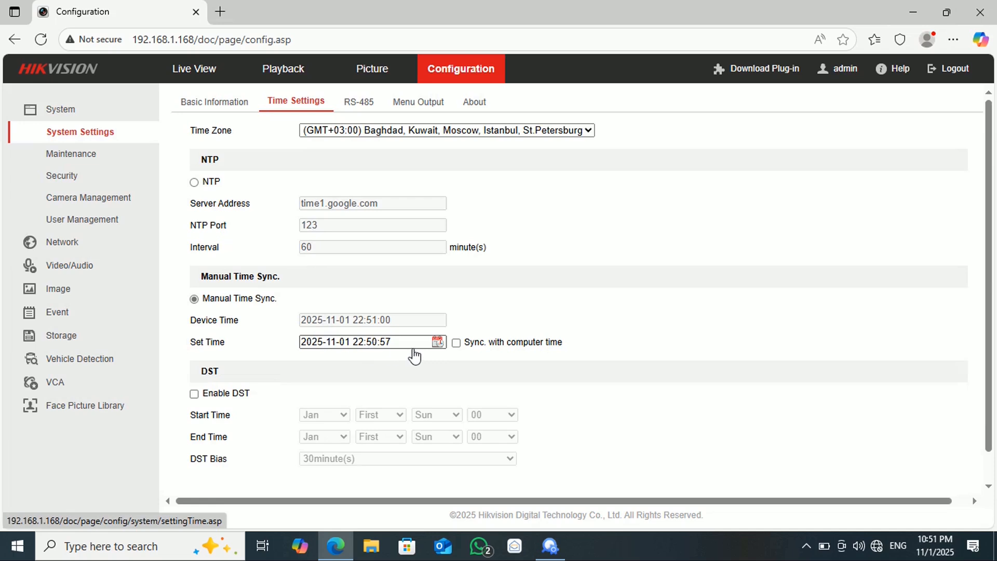
left_click(457, 343)
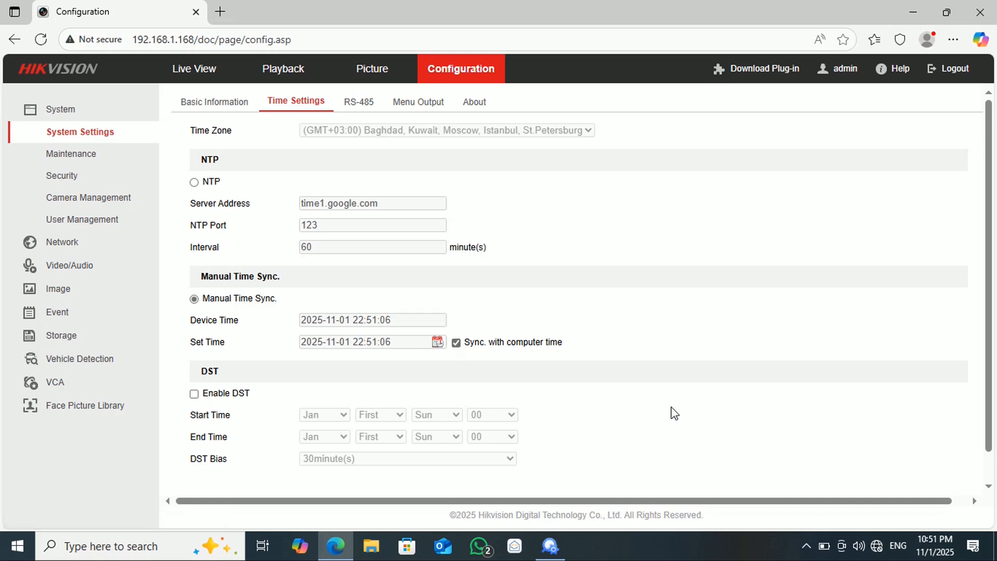
scroll(672, 411, "down", 1)
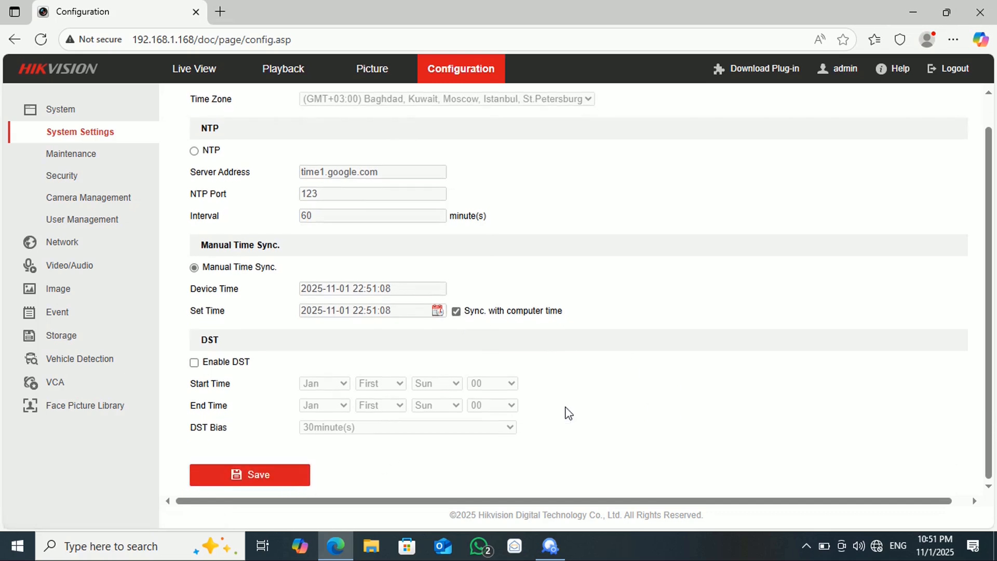
left_click(457, 312)
scroll(601, 263, "up", 1)
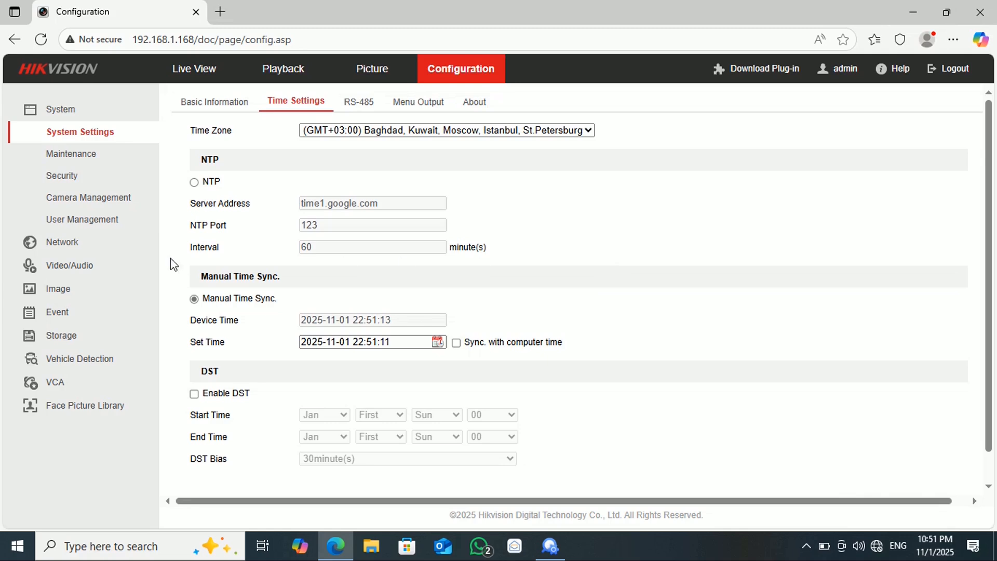
Review the recorder's basic network settings for TCP/IP and DDNS
left_click(67, 242)
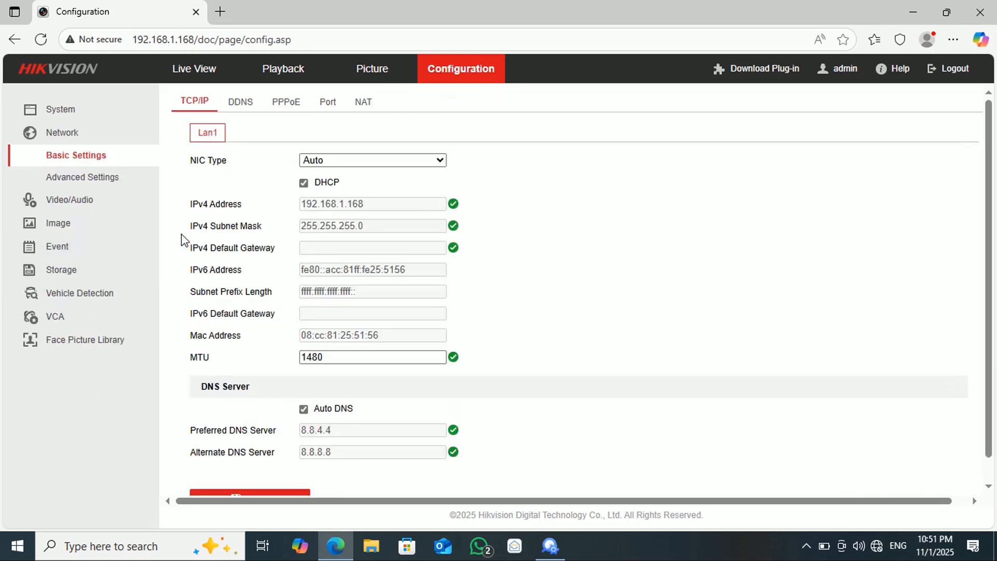
left_click(241, 107)
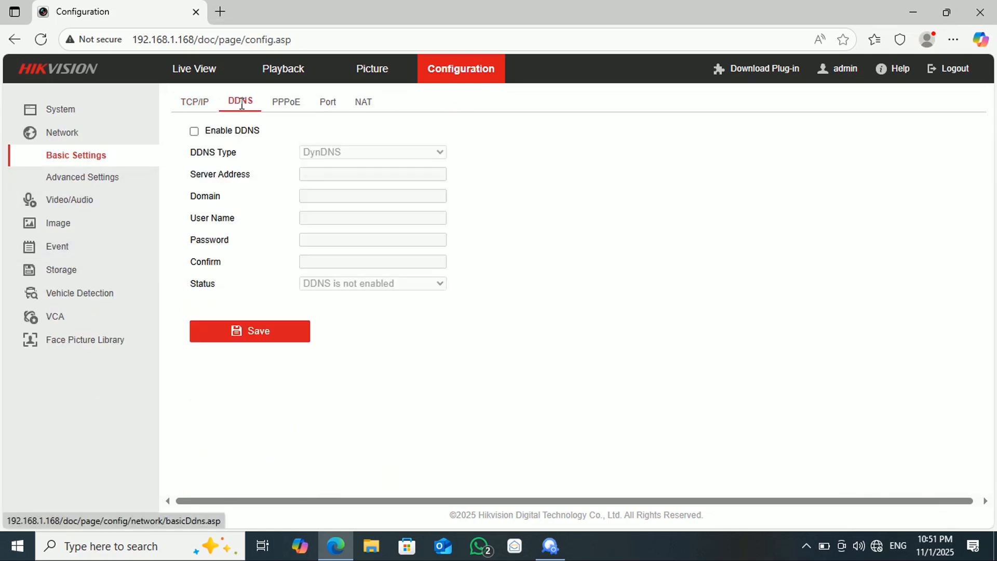
left_click(78, 136)
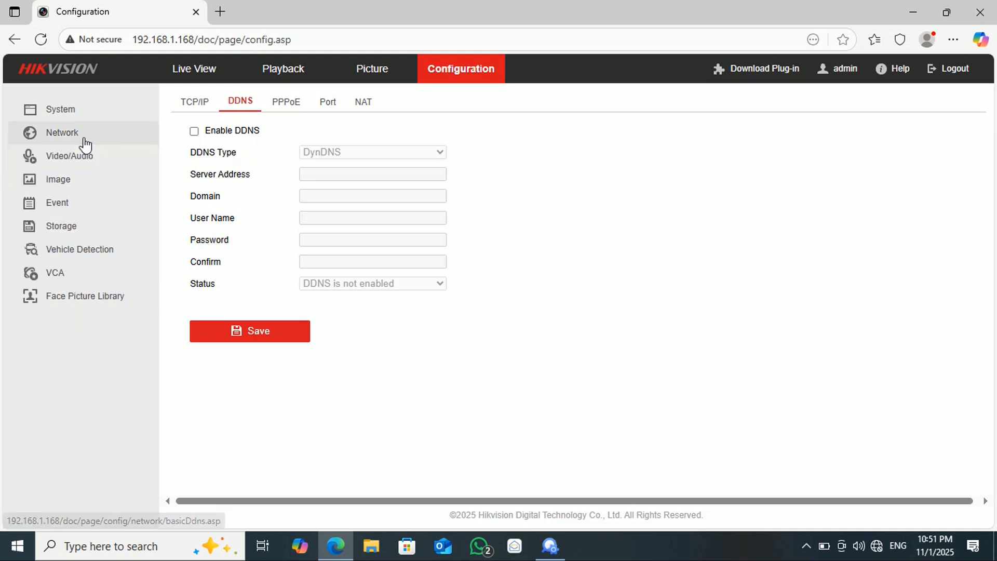
Set the platform access mode to Hik-Connect in the advanced network settings
left_click(77, 136)
left_click(79, 177)
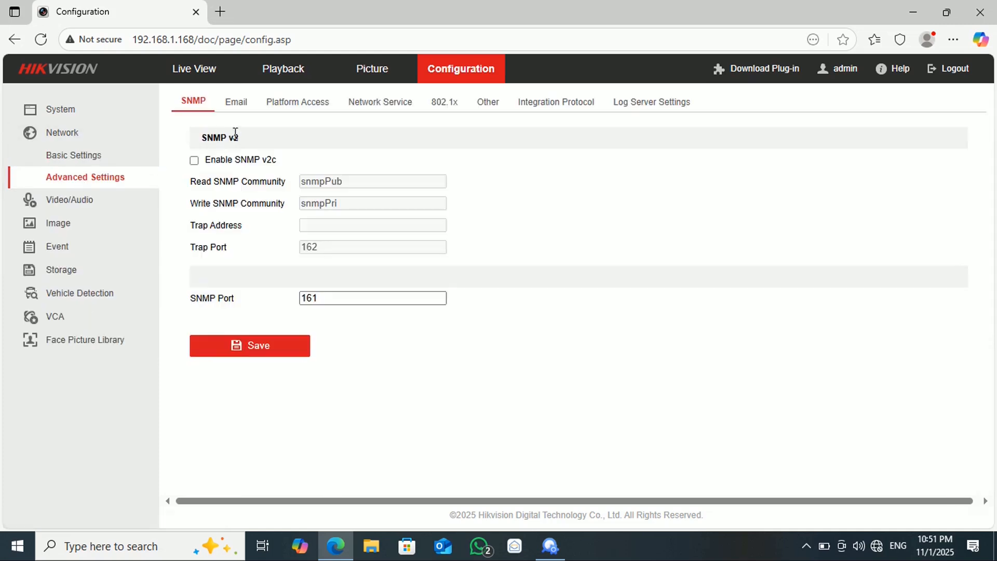
left_click(297, 101)
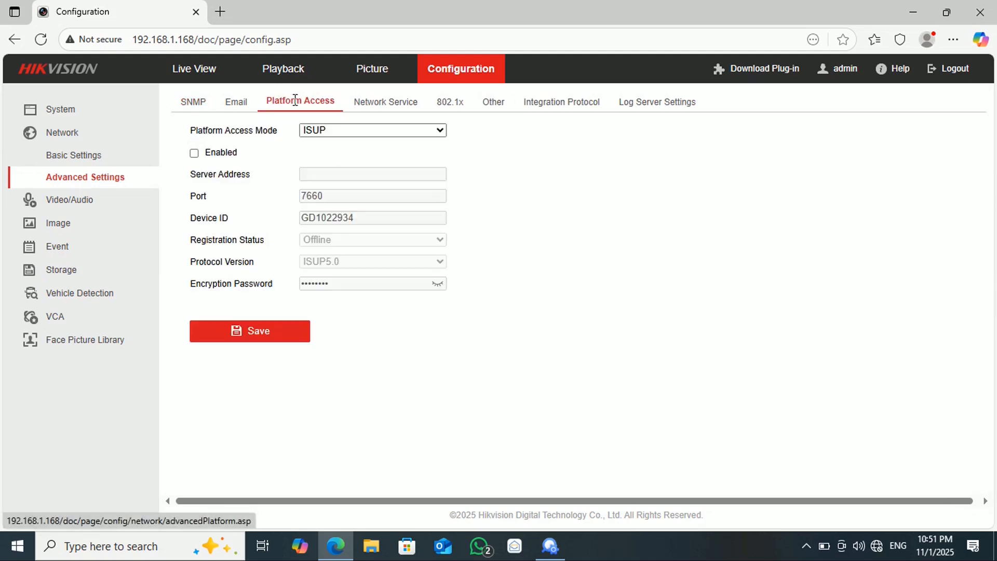
left_click(328, 132)
left_click(326, 166)
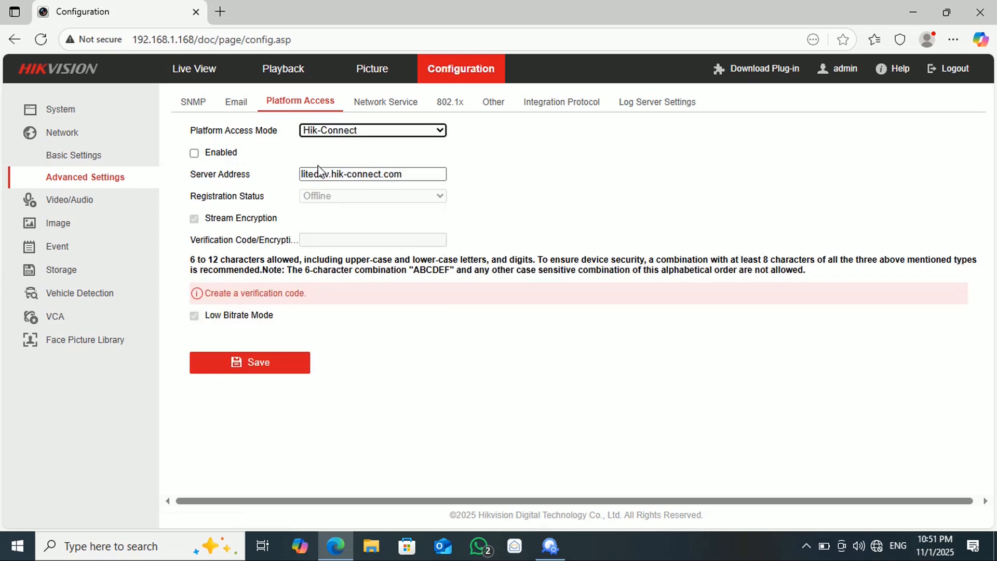
Enable the Hik-Connect service and create its verification code by entering and confirming the code
left_click(197, 154)
left_click(317, 221)
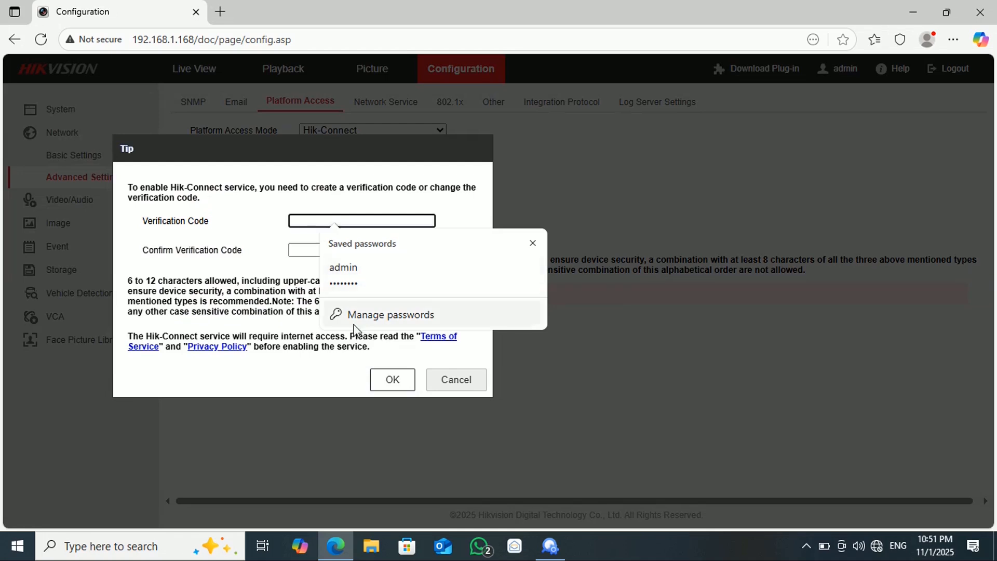
left_click(532, 243)
type("****")
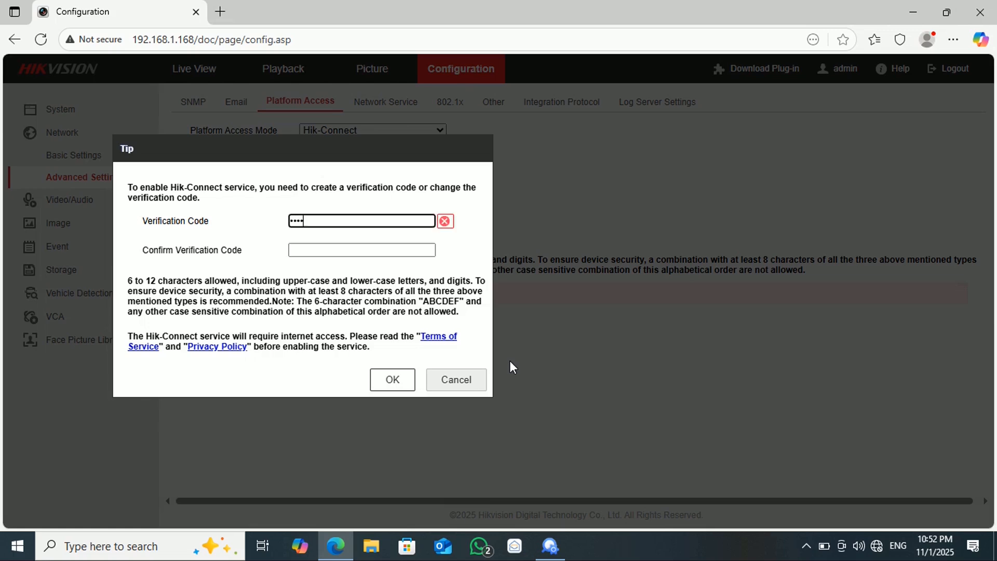
type("***")
left_click(307, 251)
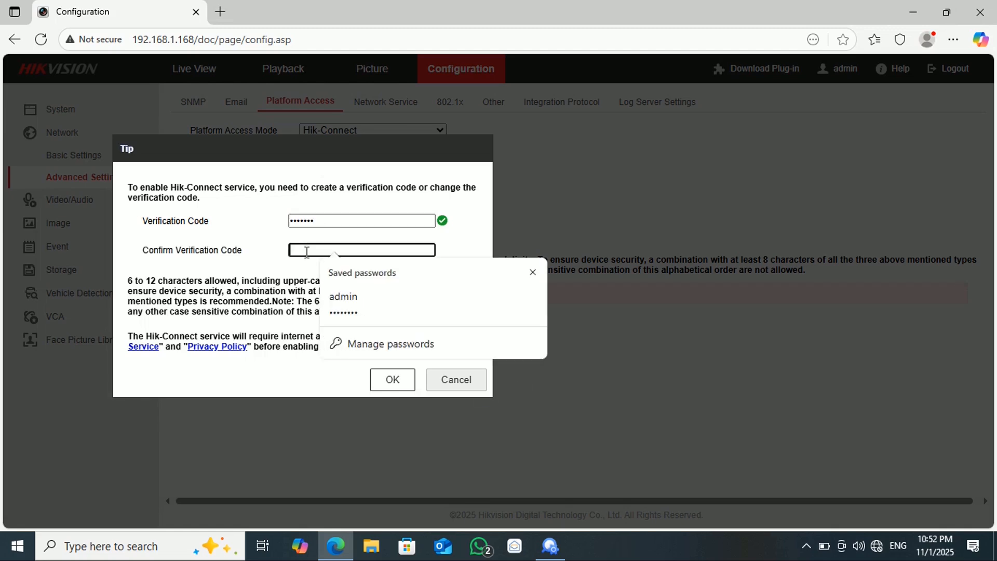
type("****")
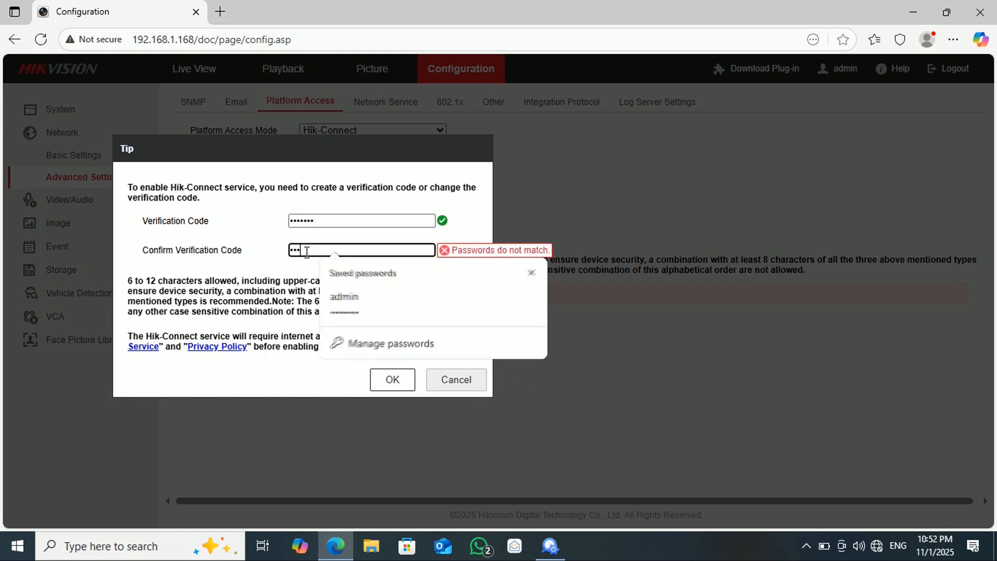
type("***")
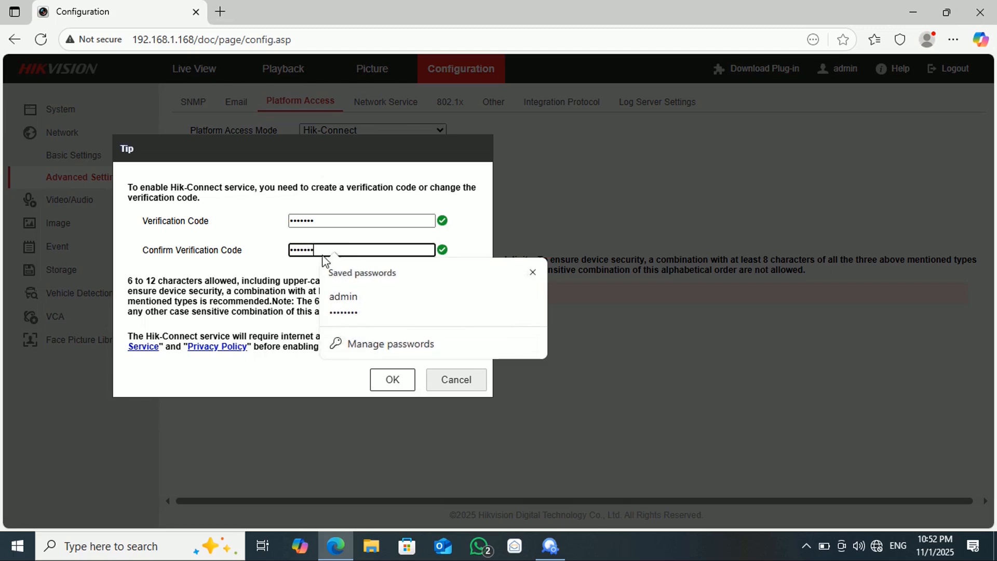
left_click(556, 332)
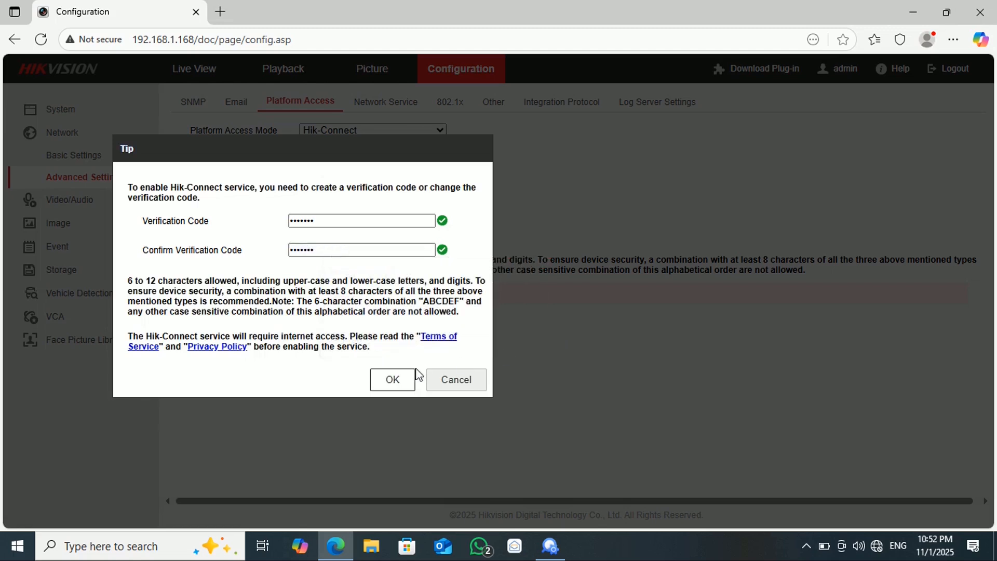
left_click(387, 381)
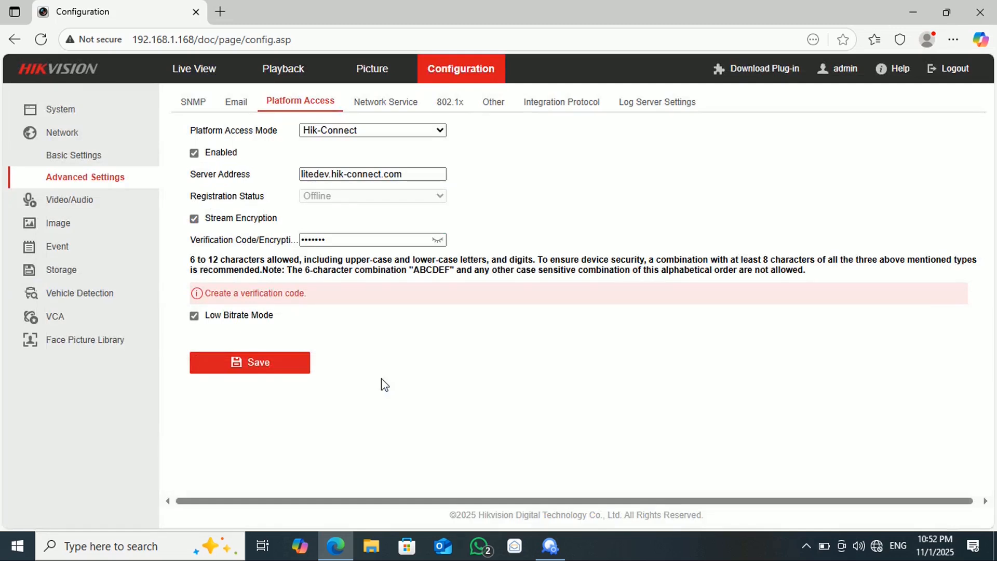
Turn off stream encryption for Hik-Connect and save the platform access settings
left_click(194, 220)
left_click(266, 366)
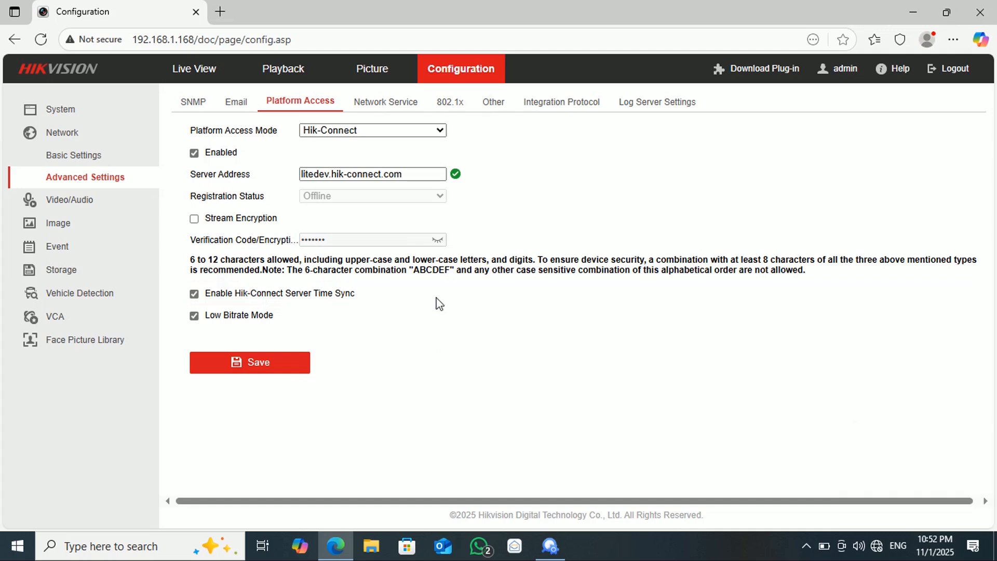
Check the Hik-Connect verification code and review the network service, platform access and image display settings
left_click(437, 242)
left_click(437, 242)
left_click(385, 103)
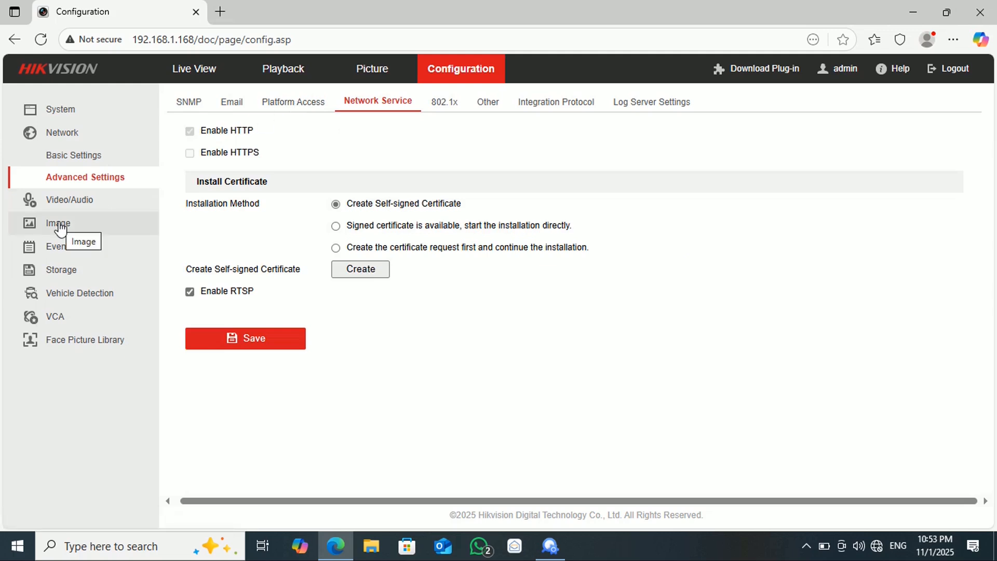
left_click(302, 102)
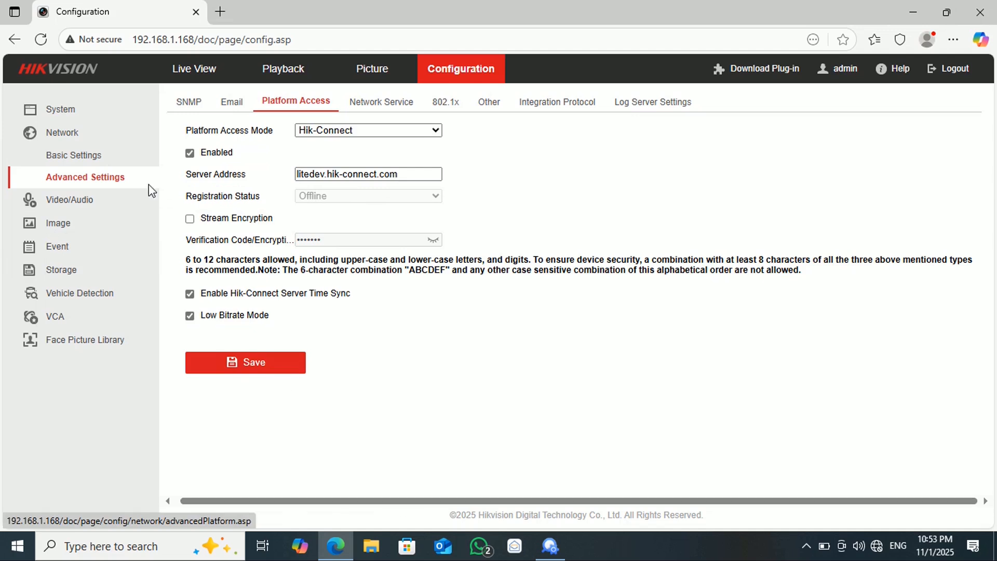
left_click(60, 223)
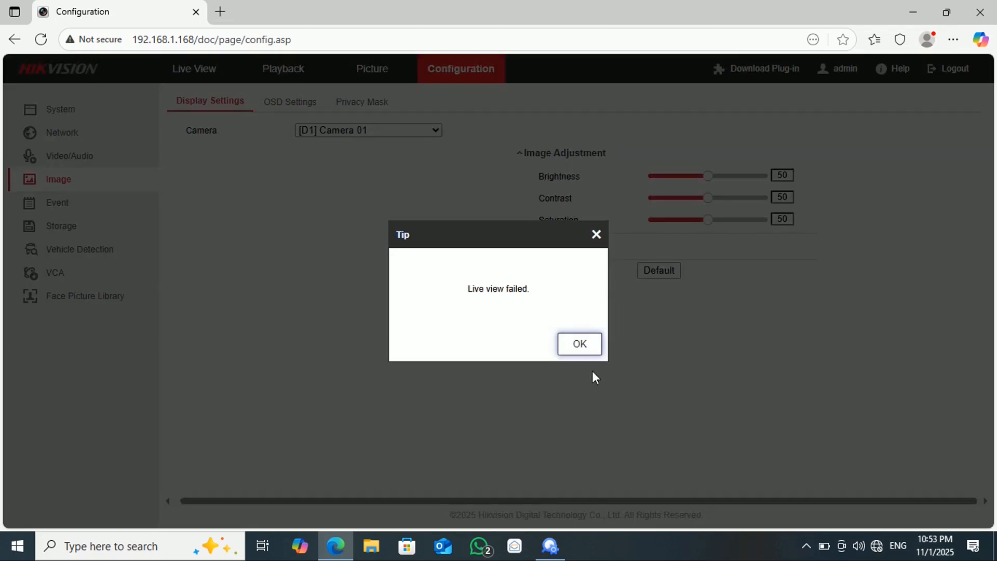
left_click(574, 344)
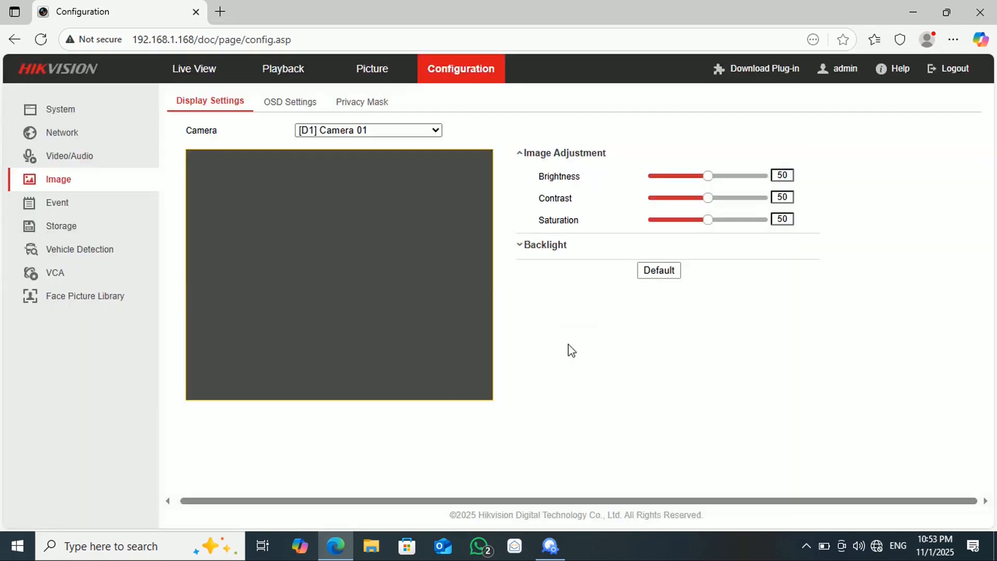
Choose Auto-Switch as the recording type in Camera 01's record schedule and save the schedule
left_click(70, 226)
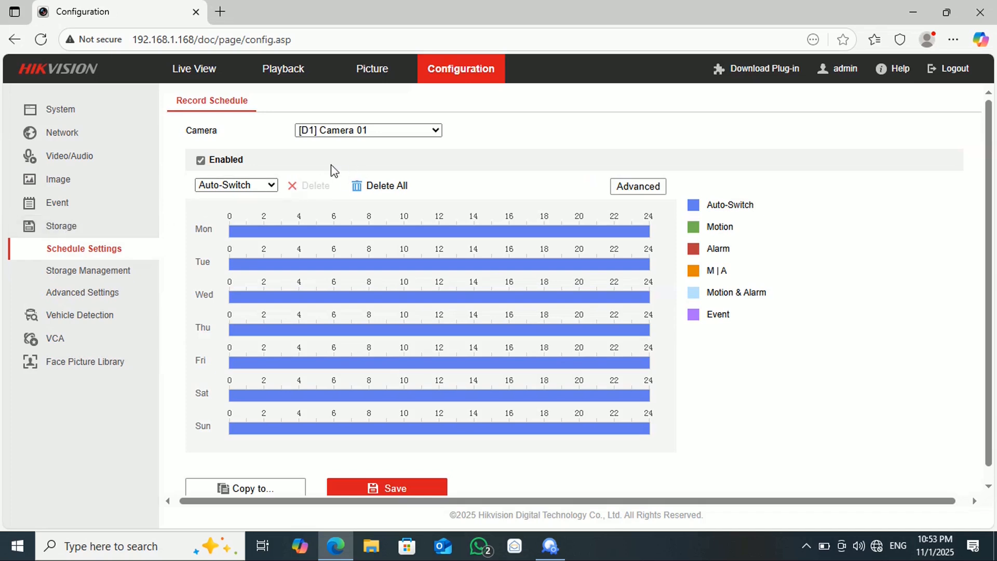
left_click(271, 186)
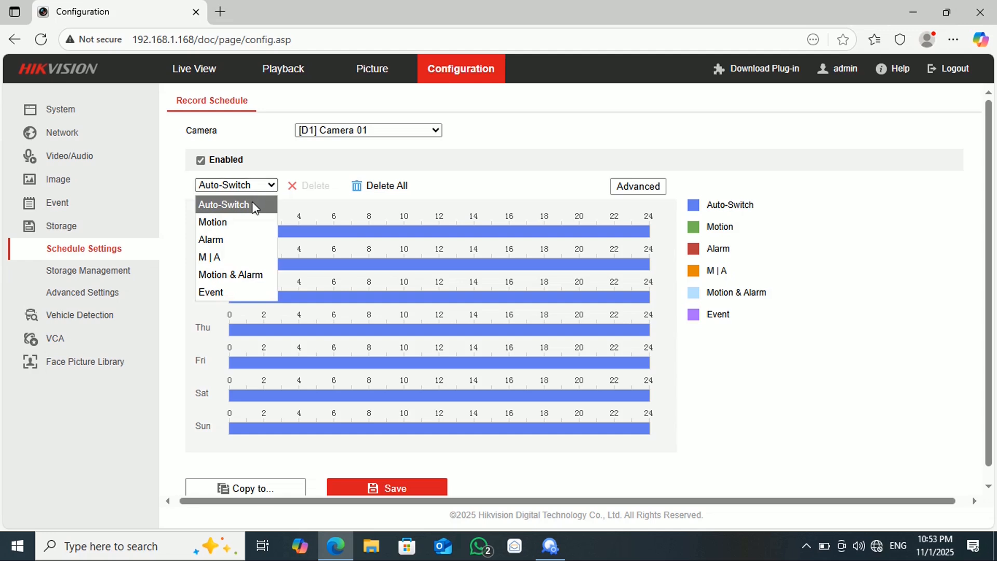
left_click(255, 206)
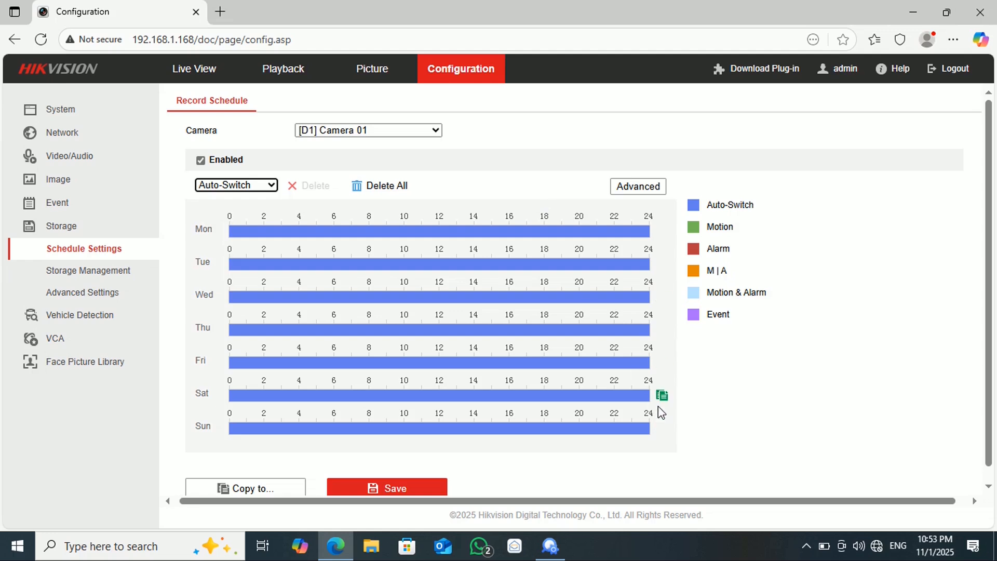
scroll(659, 410, "down", 1)
left_click(392, 475)
Copy the record schedule from channel D1 to all the other camera channels
left_click(280, 473)
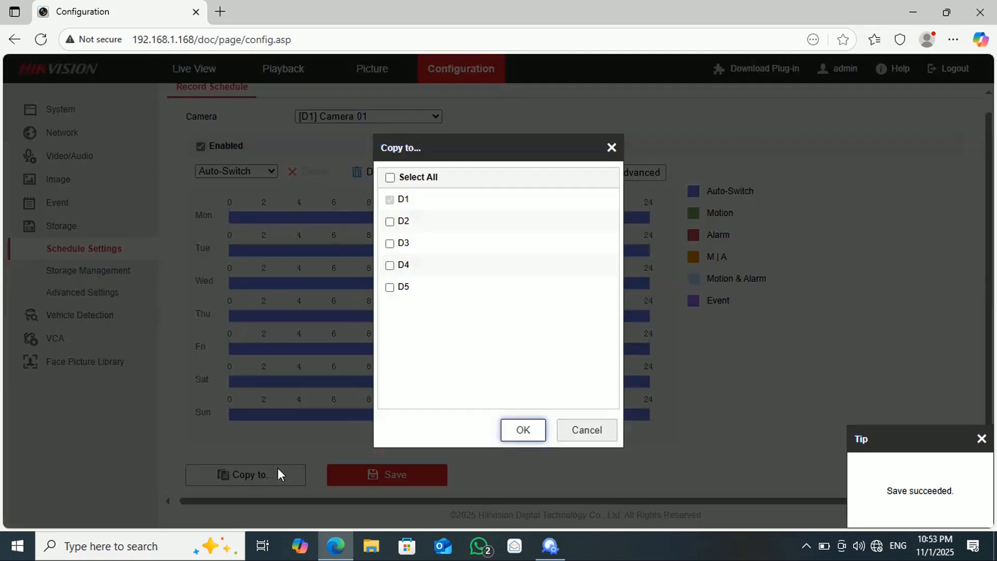
left_click(390, 177)
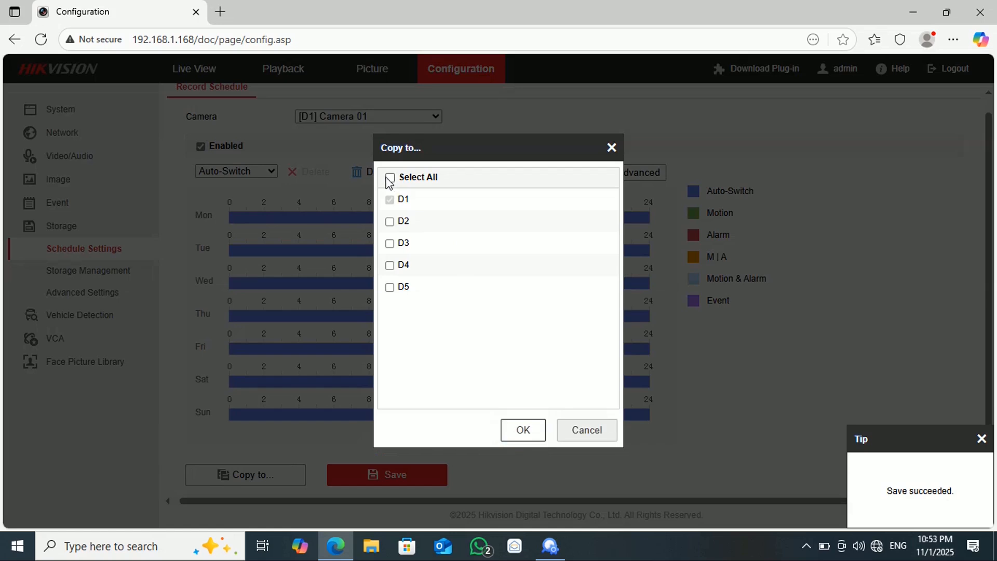
left_click(506, 429)
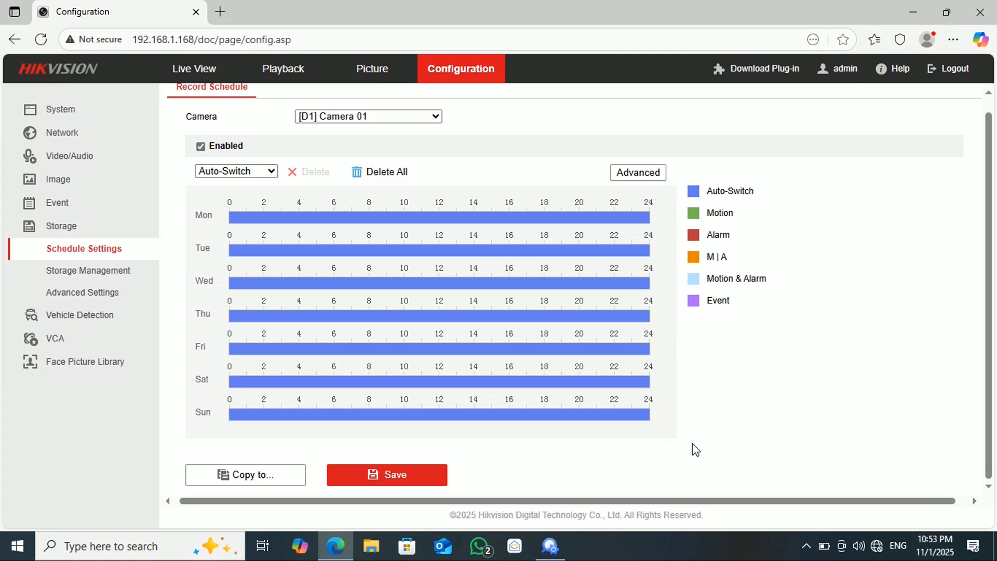
scroll(659, 423, "up", 1)
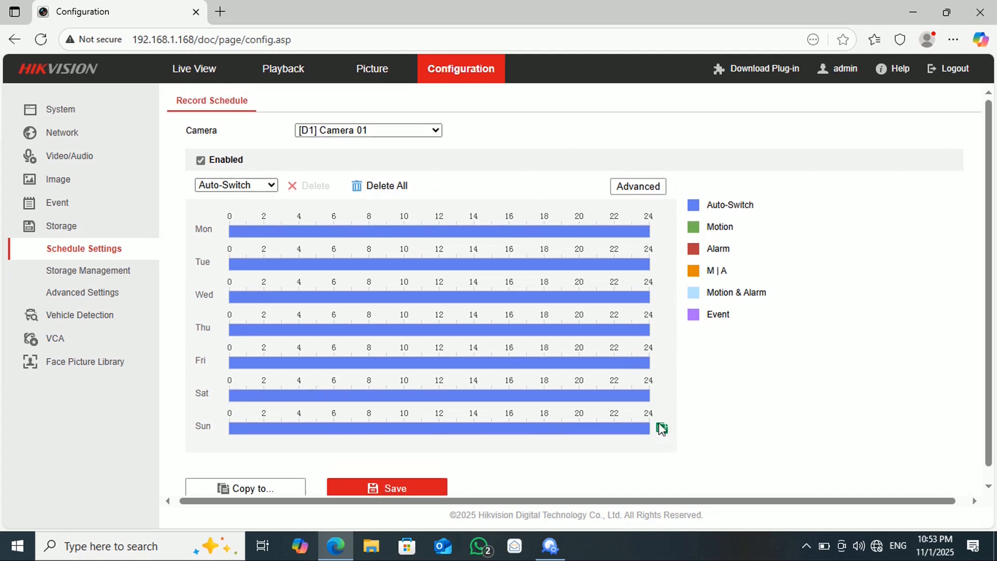
Review the HDD management, holiday, vehicle detection and VCA behavior analysis settings
left_click(81, 271)
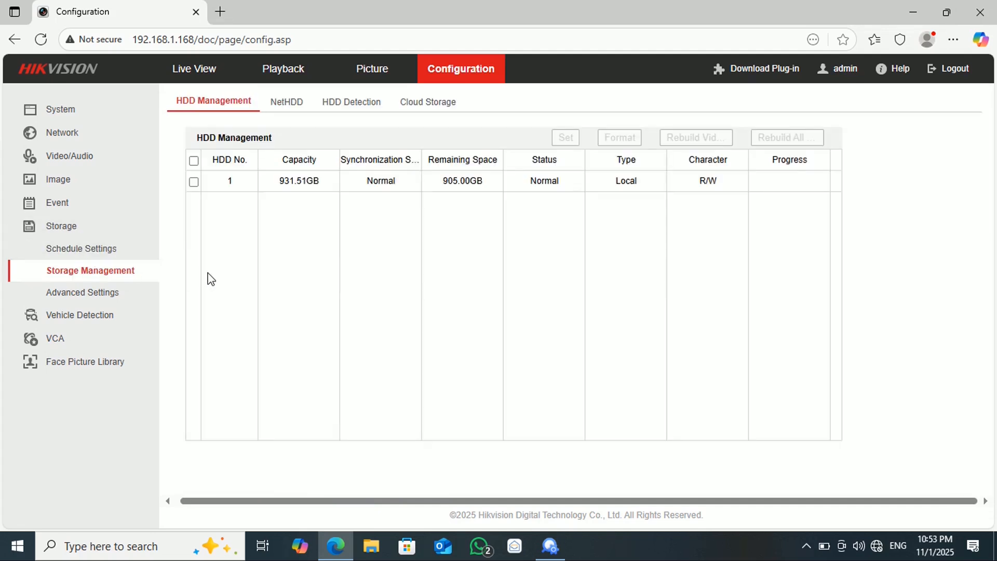
left_click(114, 295)
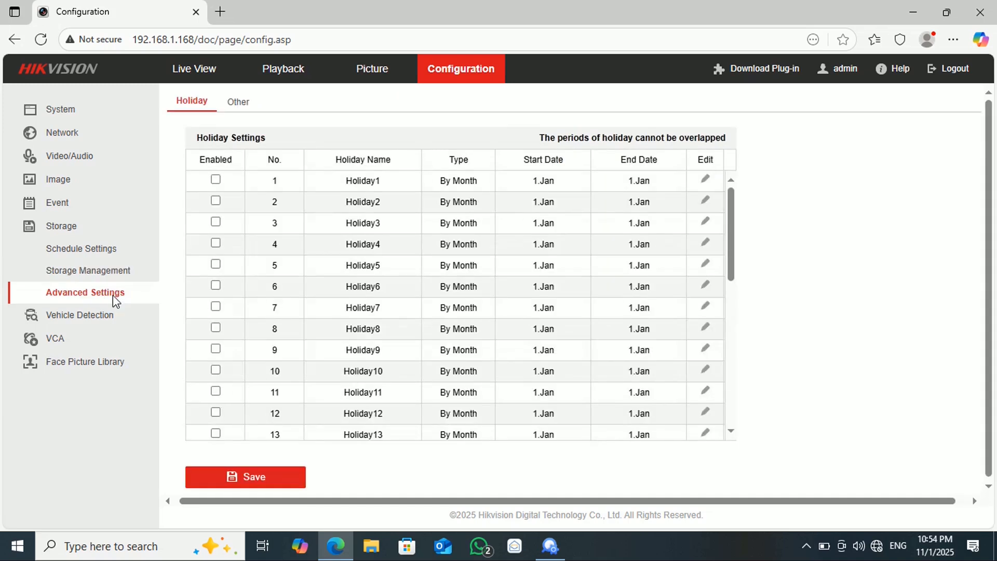
left_click(101, 316)
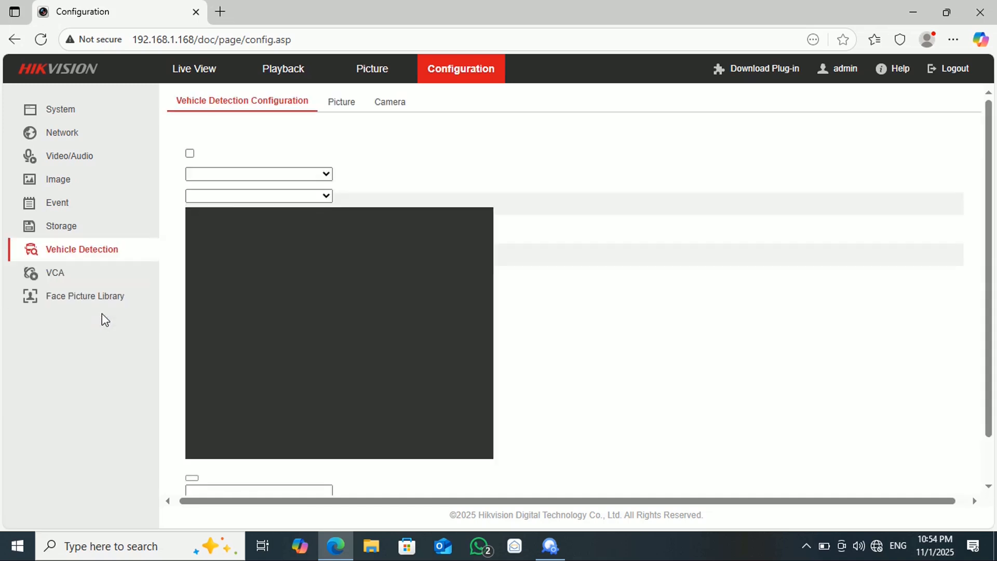
left_click(563, 348)
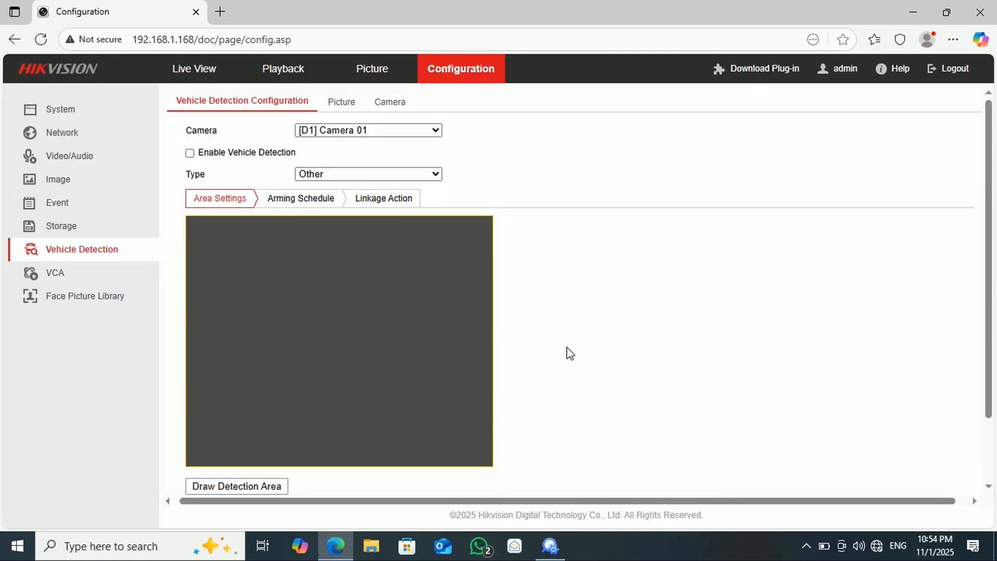
left_click(70, 270)
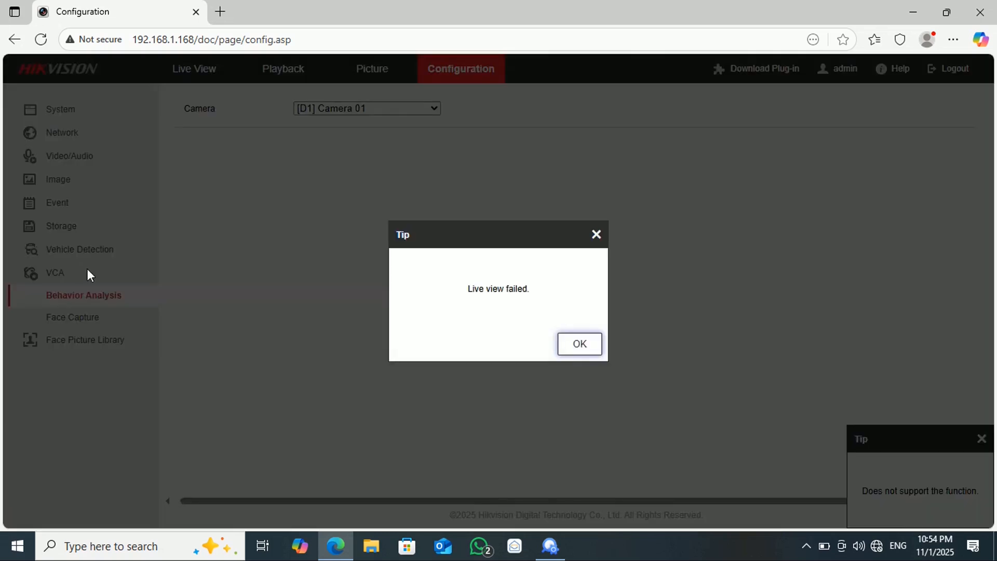
Review the face capture arming schedule and linkage actions of D1 Camera 01, including the Notify Surveillance Center option
left_click(574, 347)
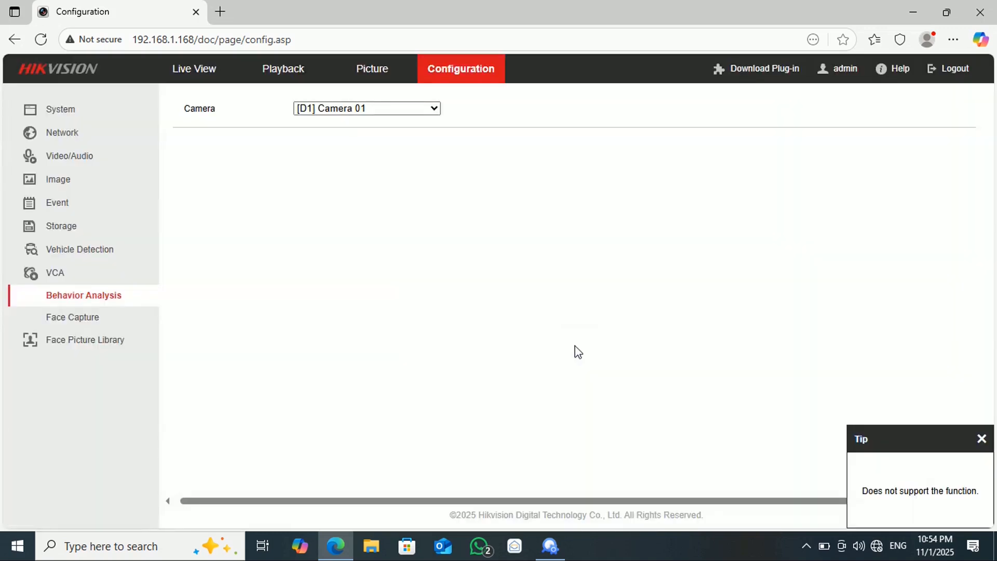
left_click(99, 318)
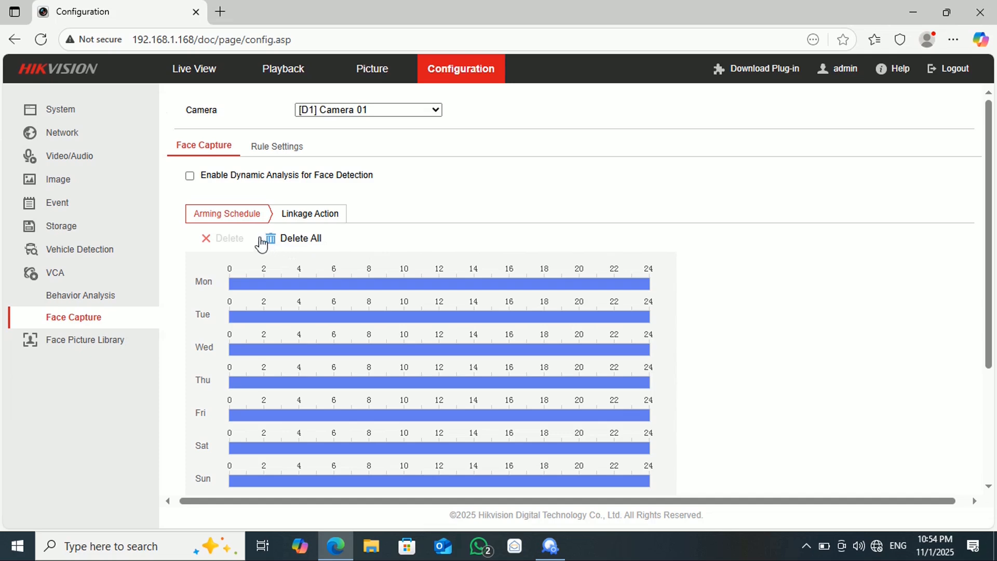
left_click(307, 215)
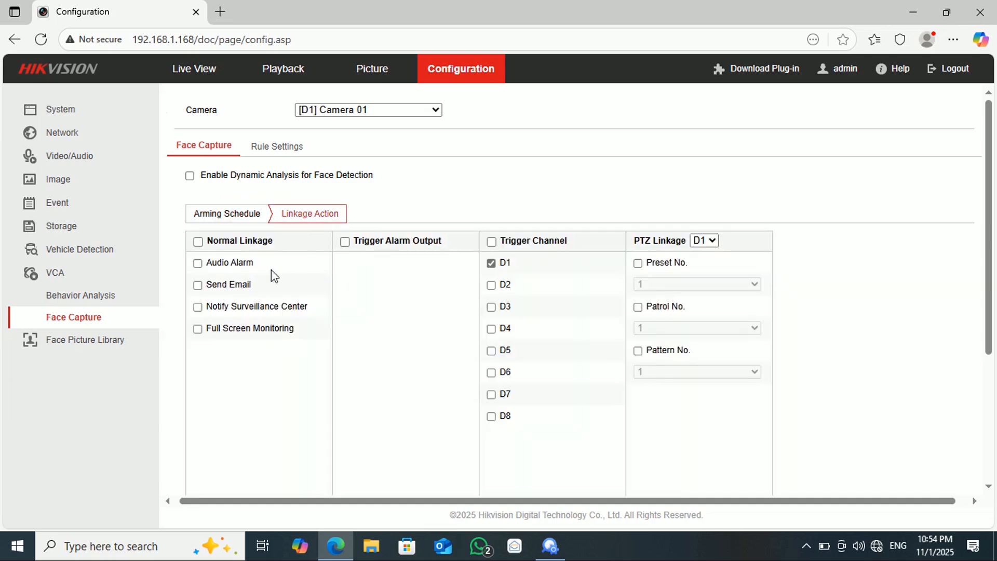
left_click(310, 215)
left_click(198, 308)
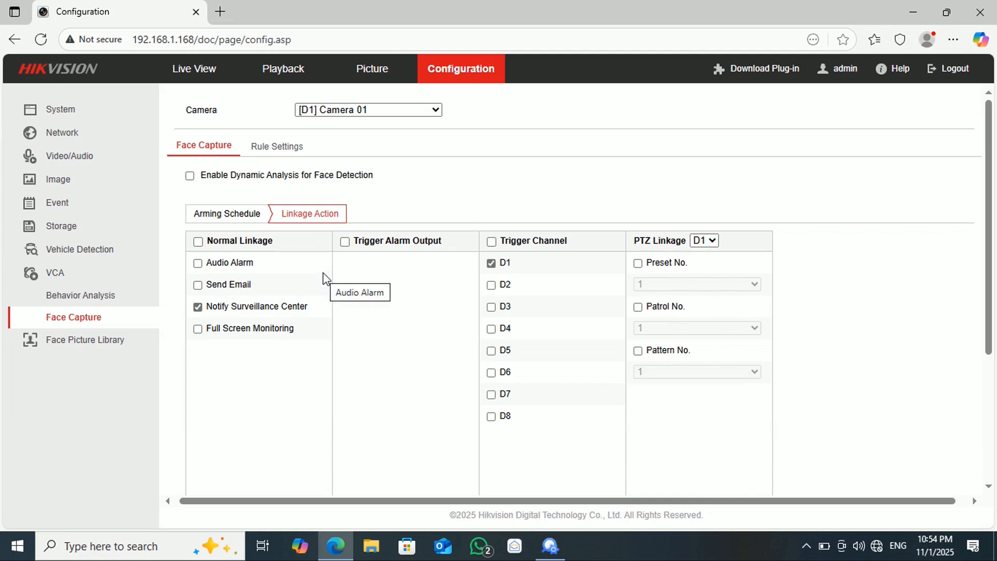
left_click(198, 307)
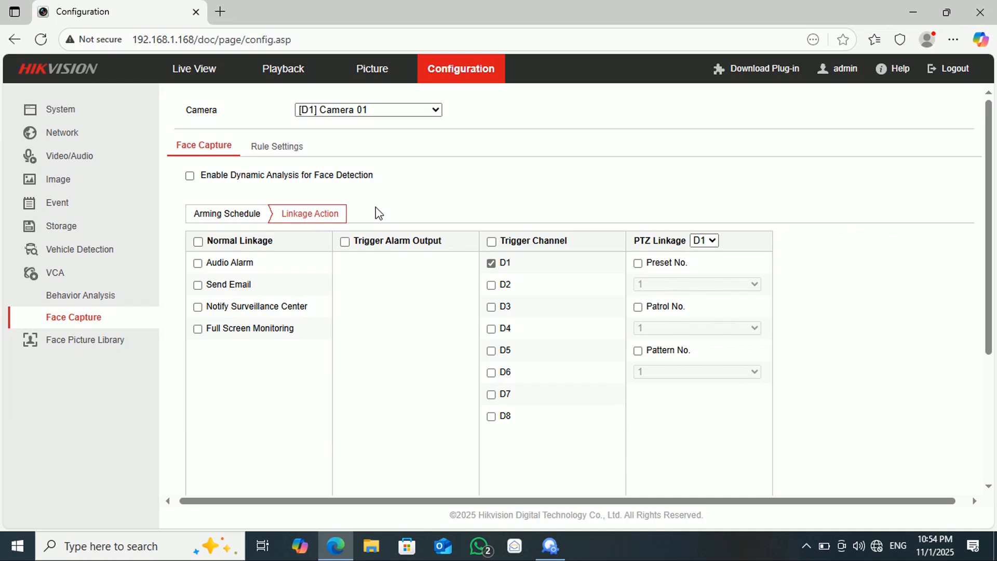
left_click(237, 213)
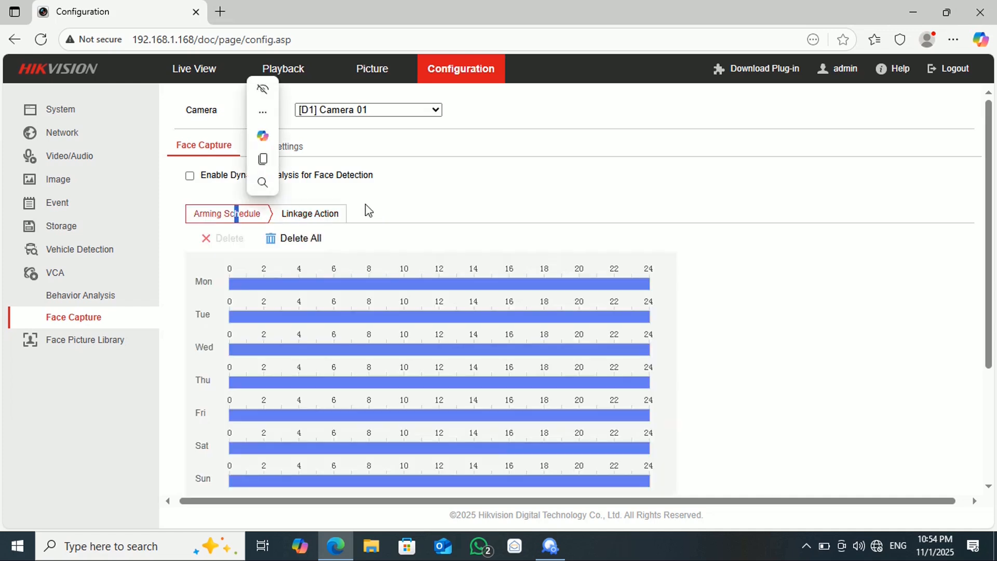
left_click(440, 201)
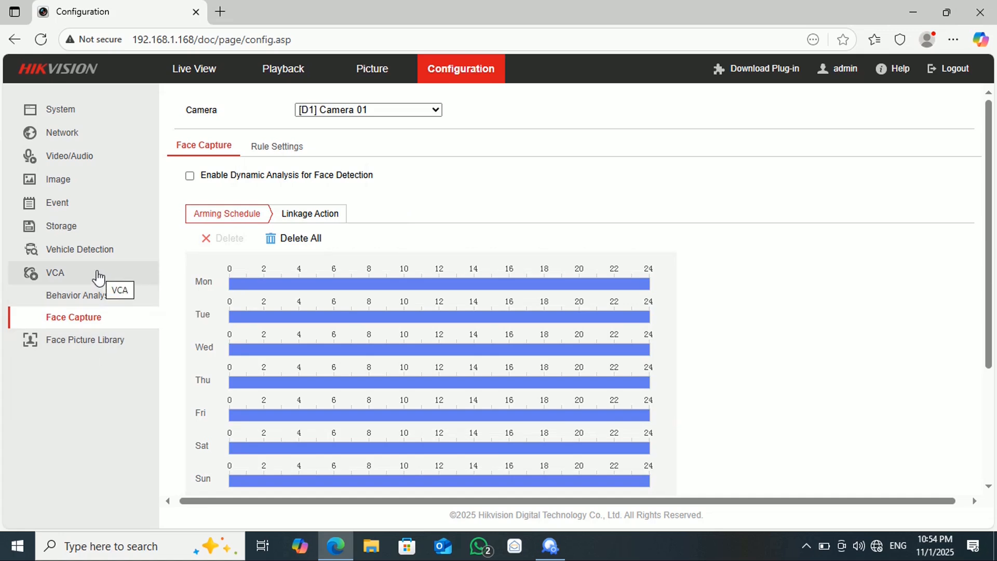
Open the basic event video loss settings and select Notify Surveillance Center as the linkage action for D1 Camera 01
left_click(63, 203)
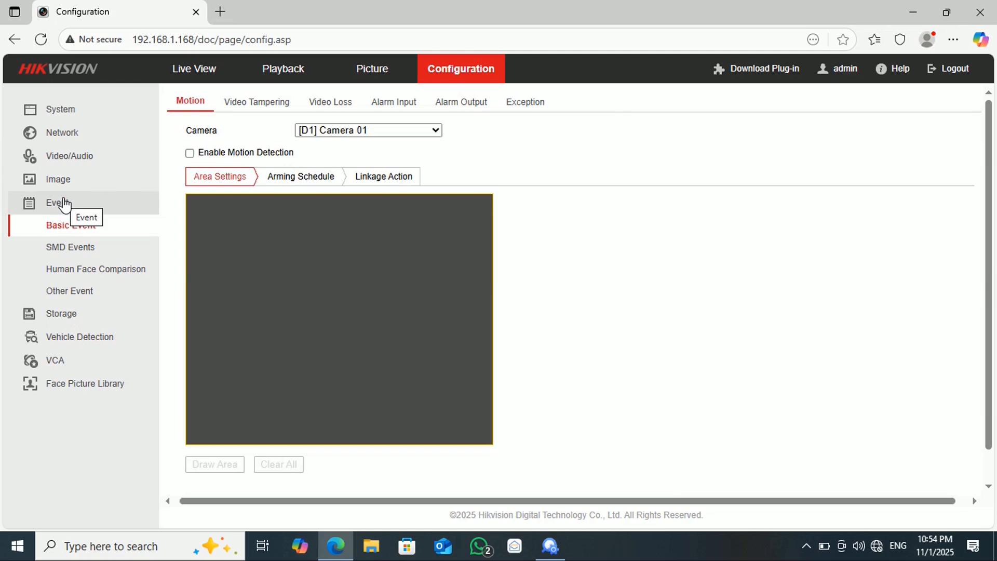
left_click(323, 104)
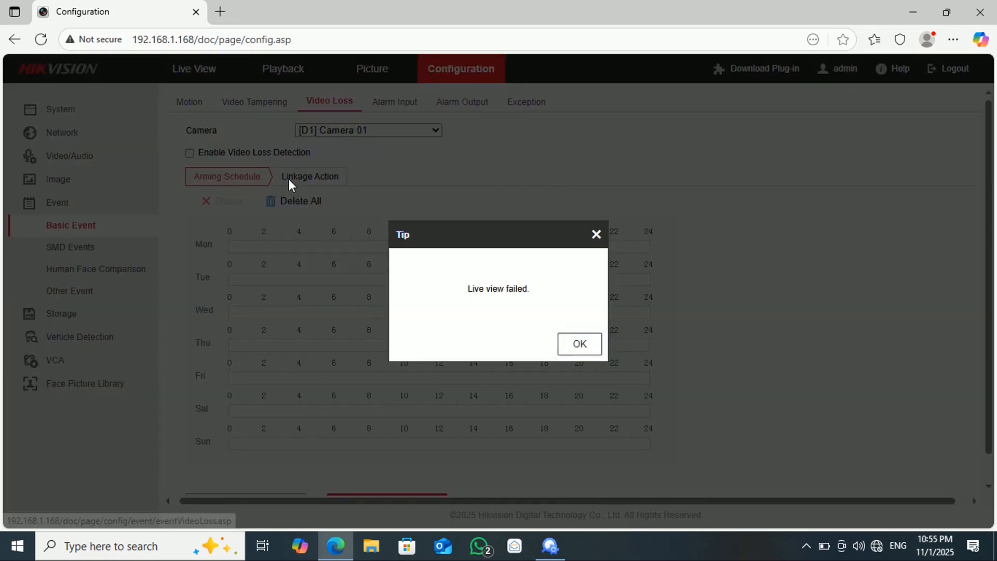
left_click(571, 344)
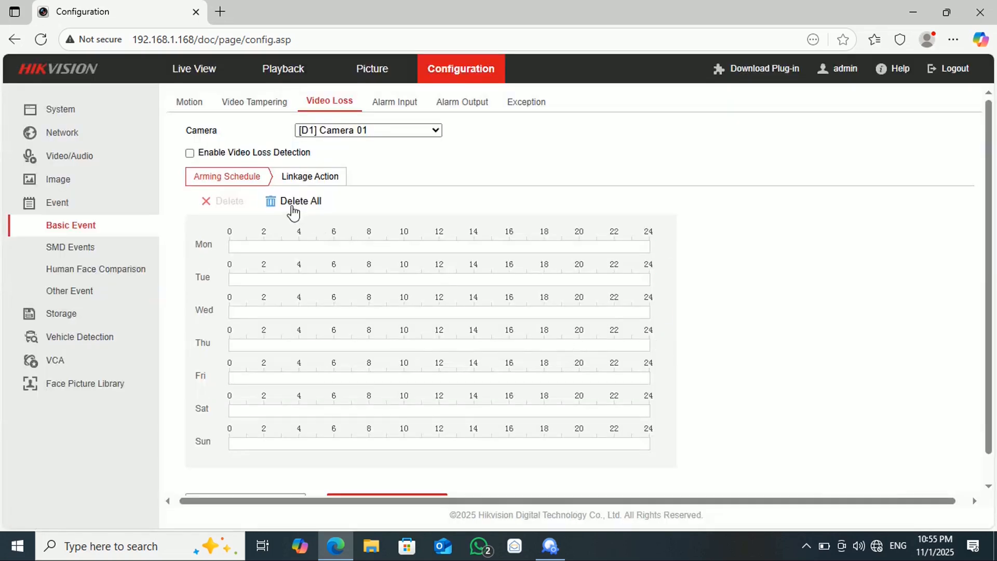
left_click(310, 178)
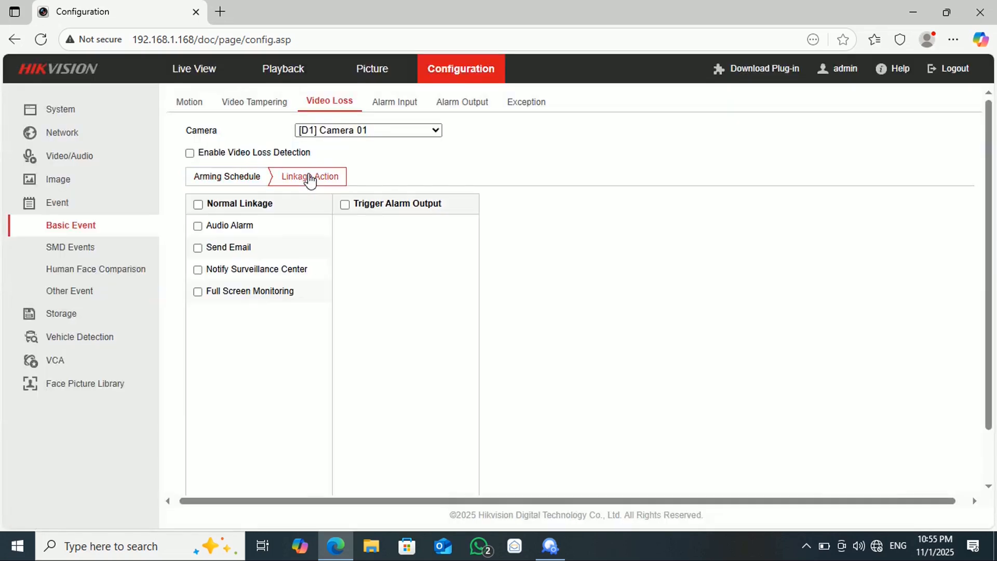
left_click(198, 270)
Enable video loss detection for D2 Camera 01 with Notify Surveillance Center as its linkage action
left_click(405, 132)
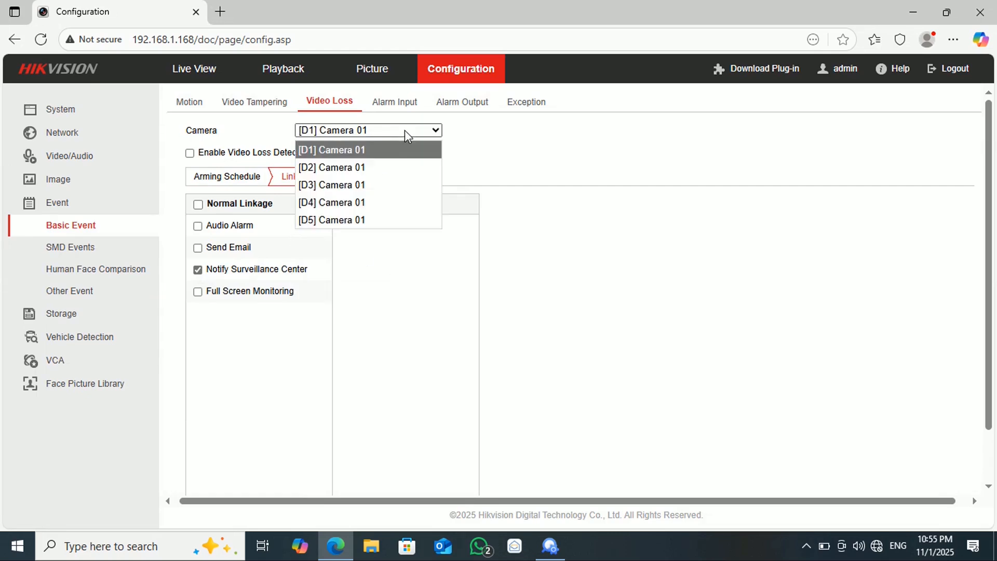
left_click(364, 167)
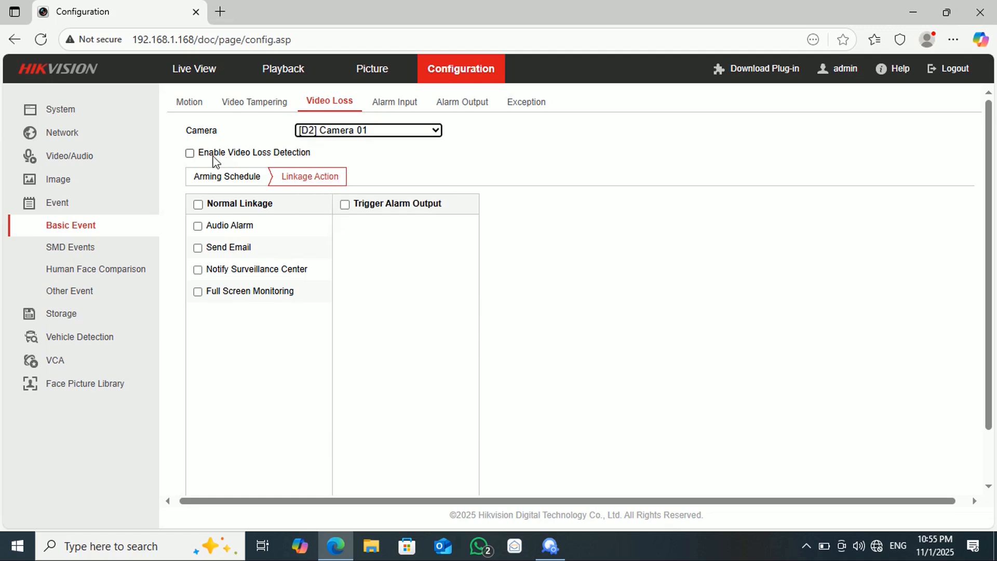
left_click(190, 152)
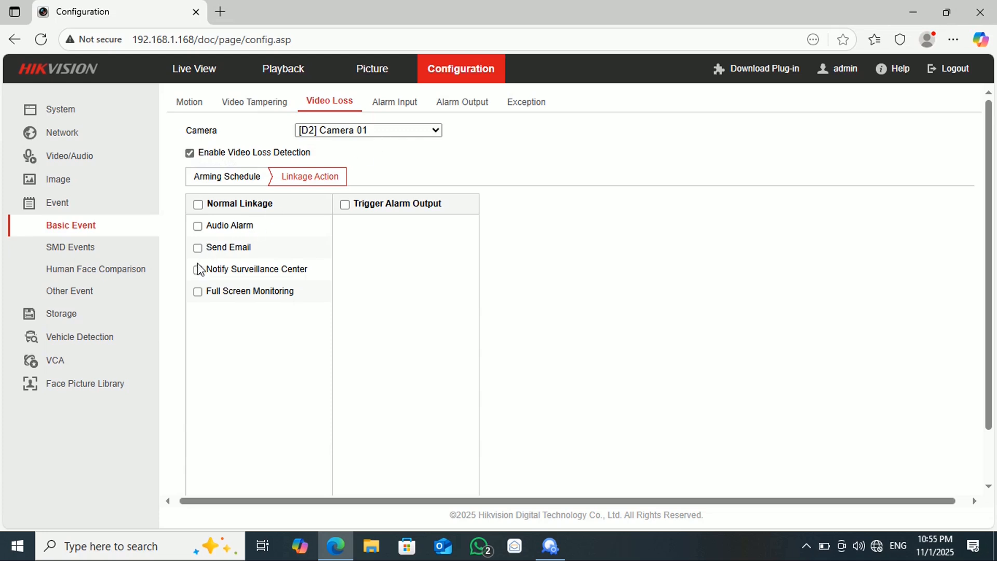
Enable video loss detection for D3 Camera 01, select Notify Surveillance Center as its linkage action, and save the settings
left_click(383, 134)
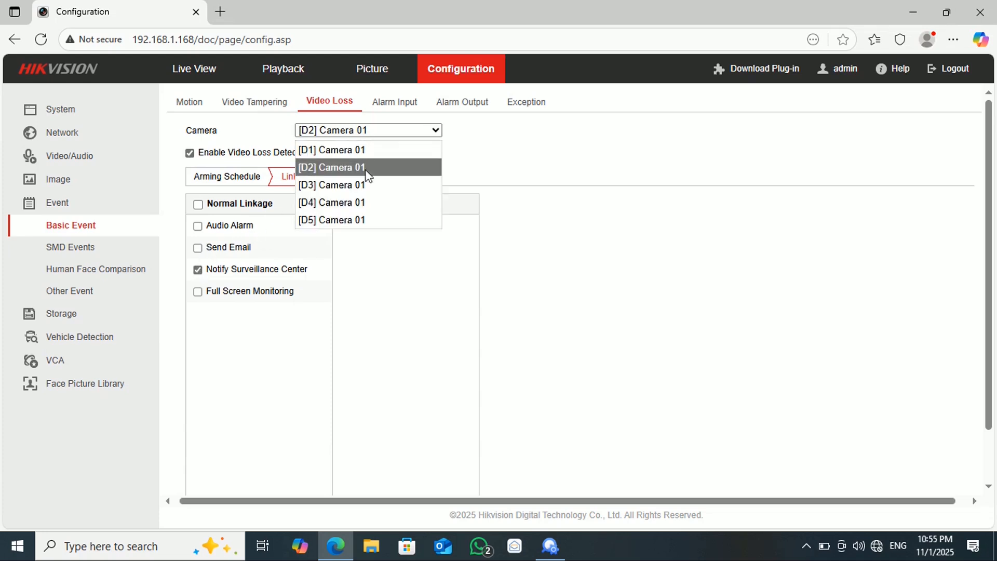
left_click(356, 187)
left_click(190, 153)
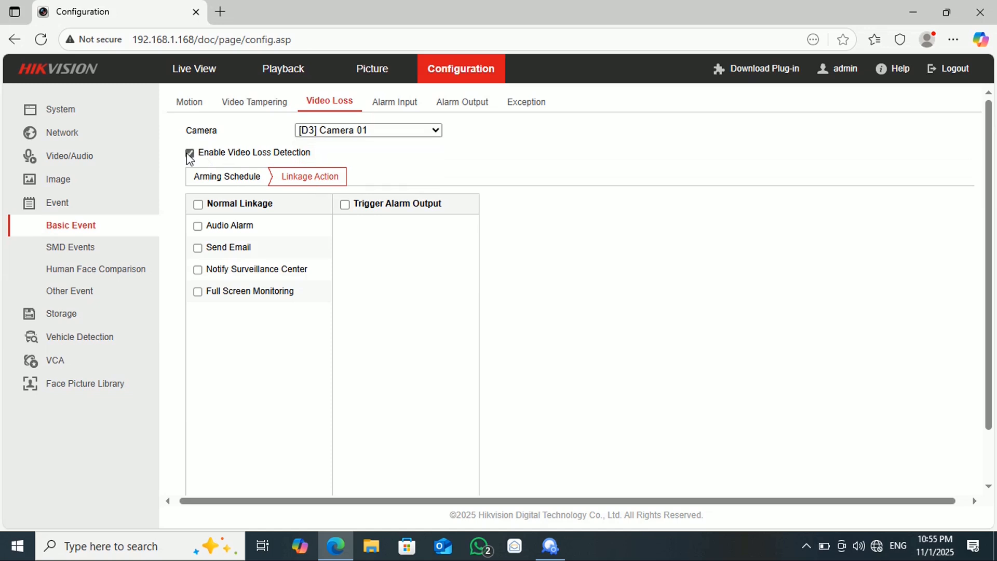
left_click(199, 266)
scroll(396, 318, "down", 1)
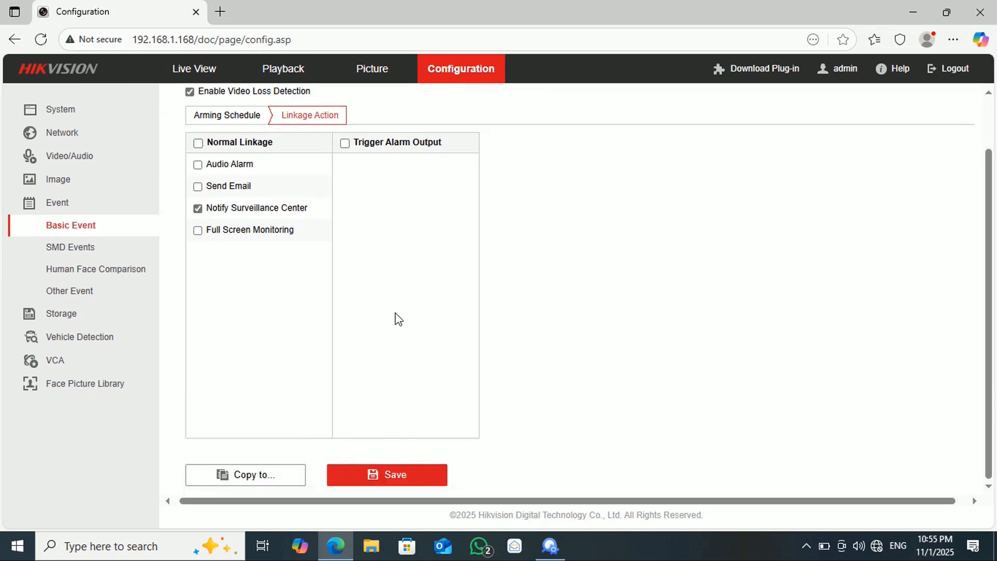
left_click(374, 475)
Copy the video loss settings from D3 Camera 01 to all the other cameras
left_click(283, 470)
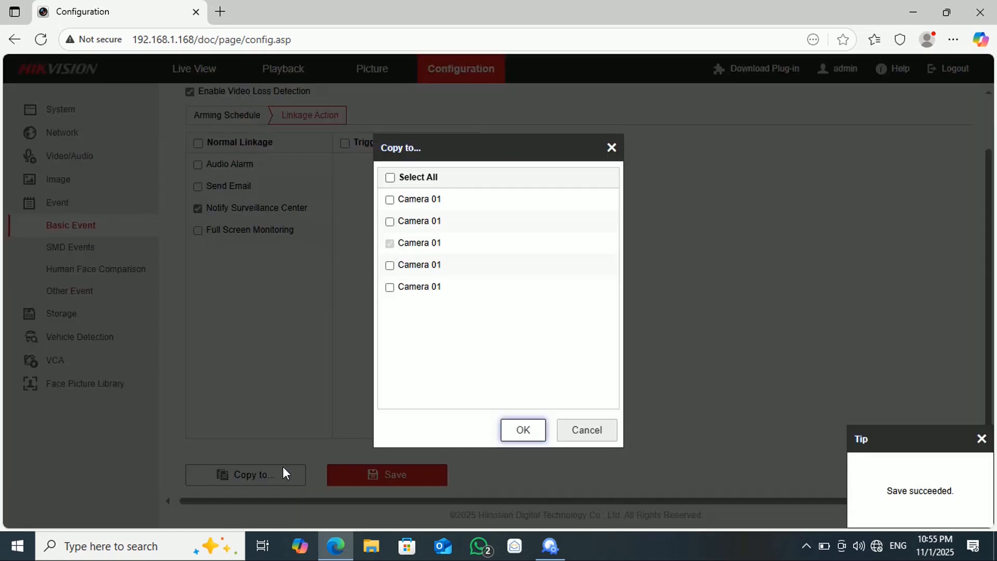
left_click(390, 177)
left_click(518, 428)
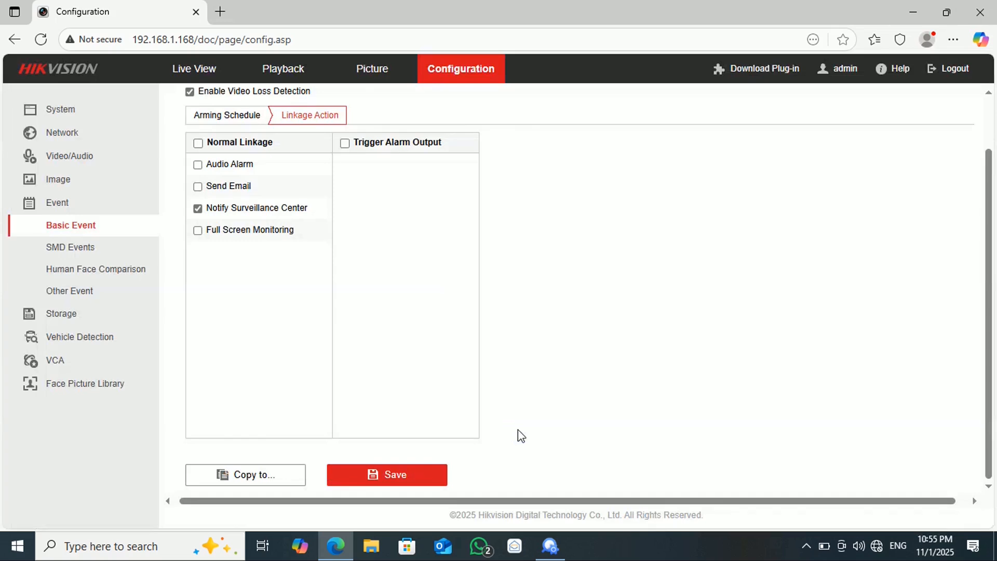
Enable video loss detection with Notify Surveillance Center for D5 Camera 01 and save the settings
scroll(387, 295, "up", 2)
left_click(410, 130)
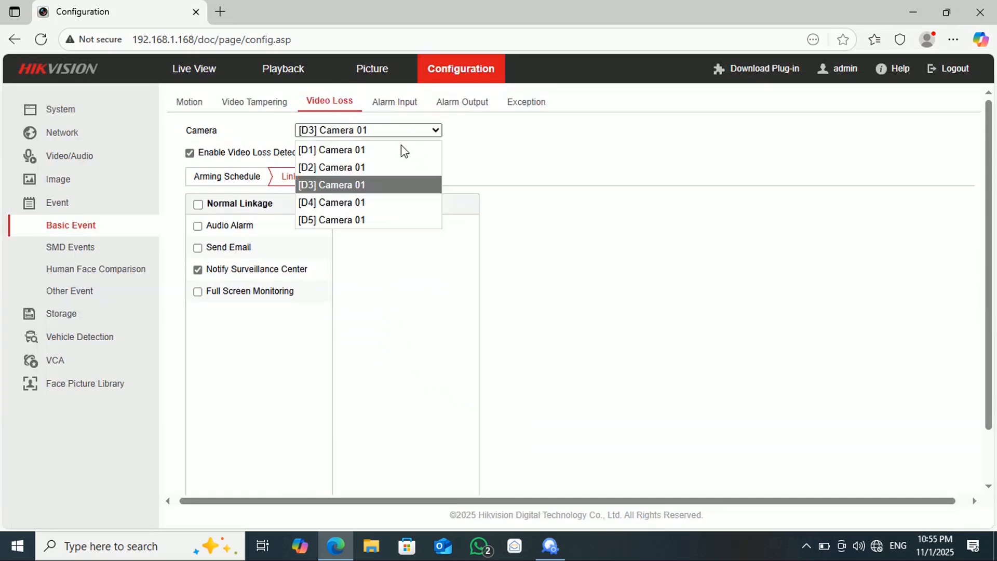
left_click(344, 221)
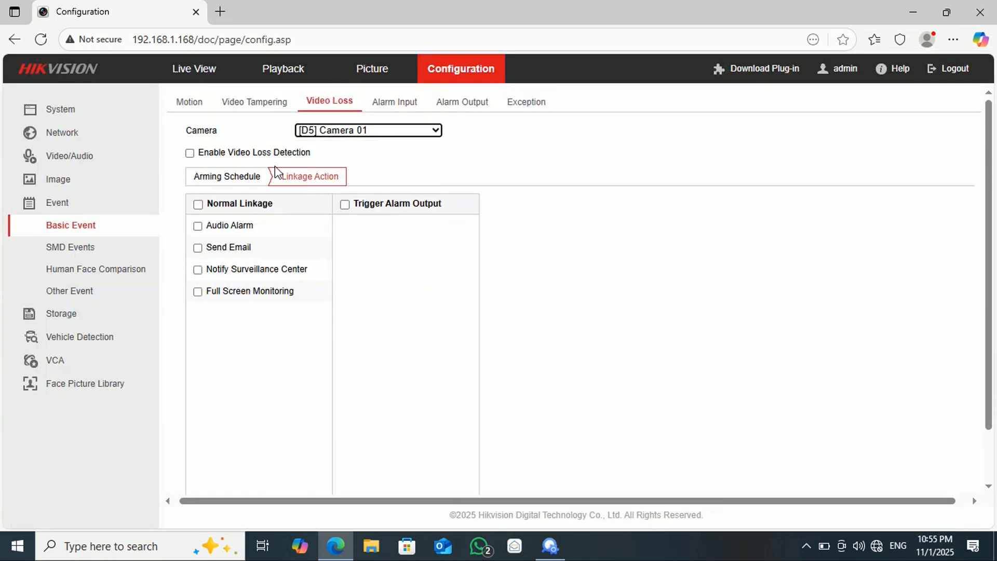
left_click(190, 154)
scroll(256, 289, "down", 2)
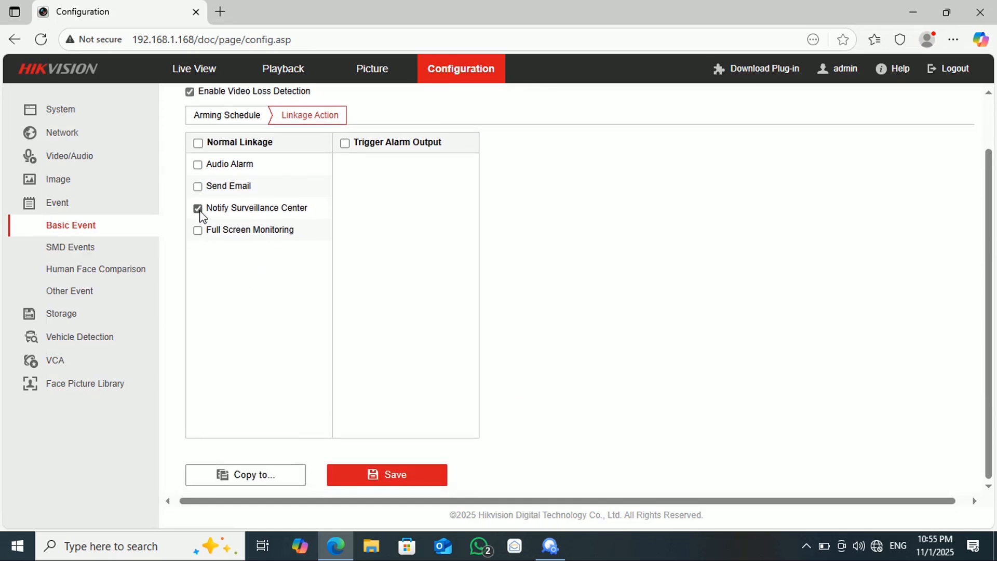
left_click(373, 474)
Enable video loss detection for D1 Camera 01 with the Notify Surveillance Center linkage and save it
scroll(416, 403, "up", 2)
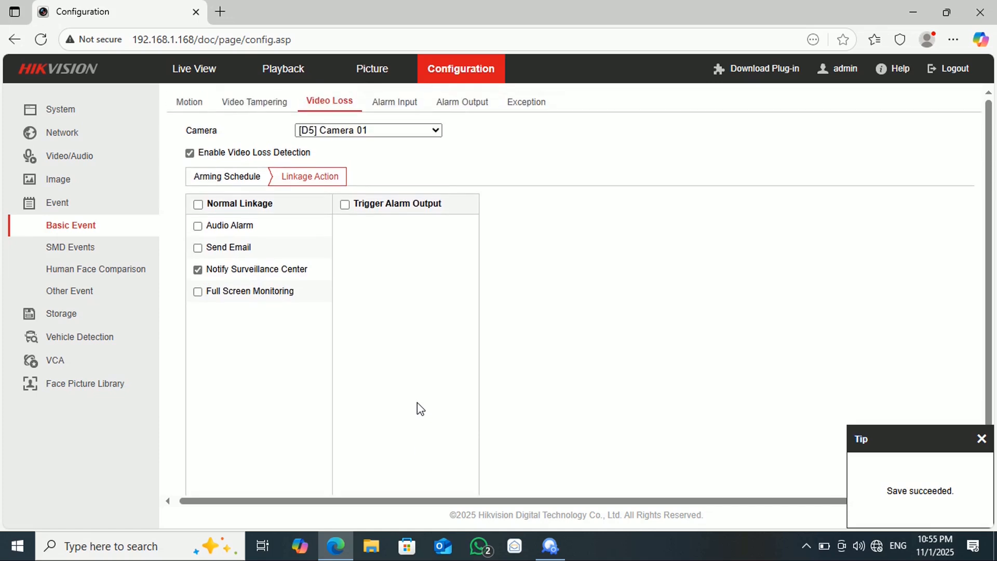
left_click(391, 131)
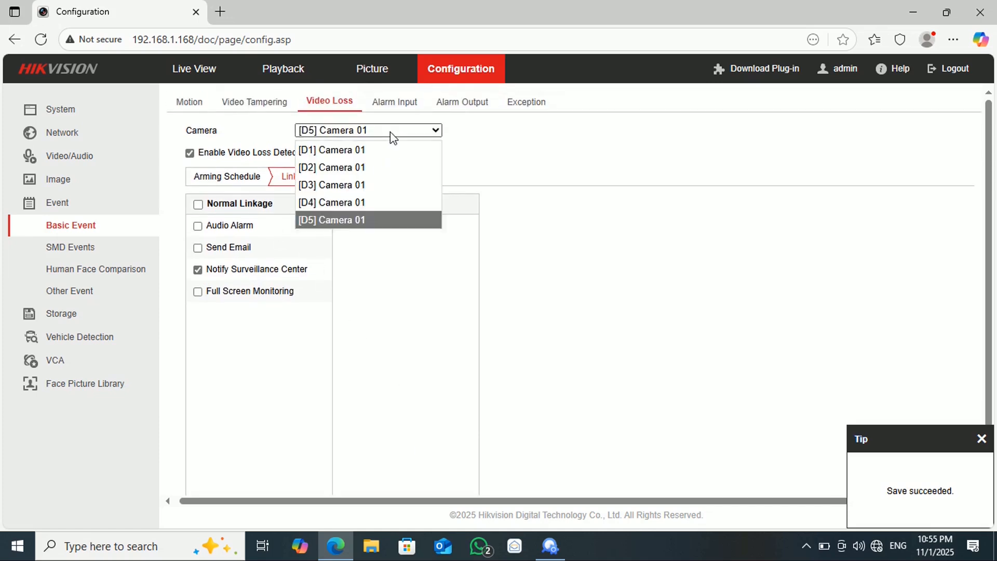
left_click(360, 151)
left_click(190, 154)
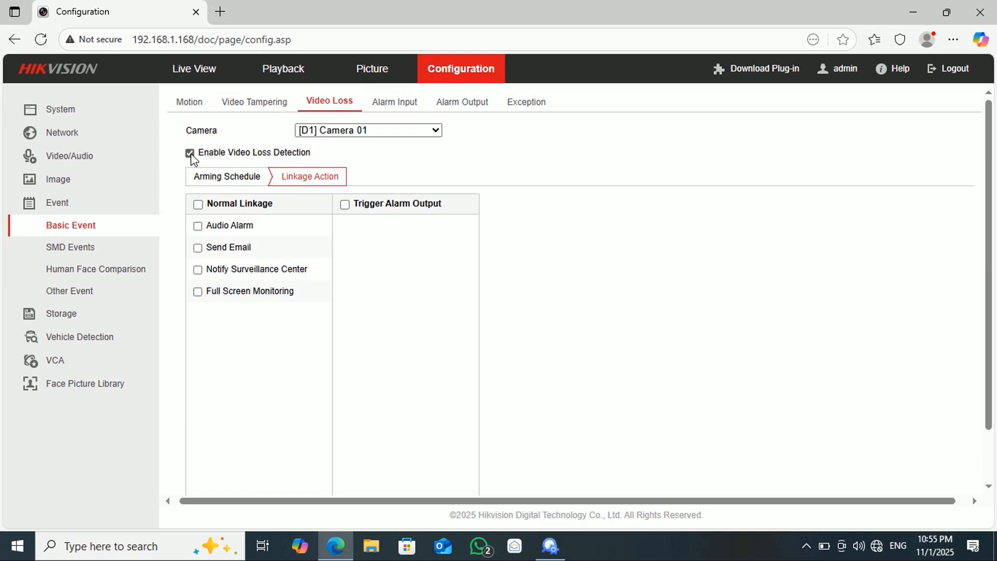
scroll(323, 322, "down", 2)
left_click(382, 474)
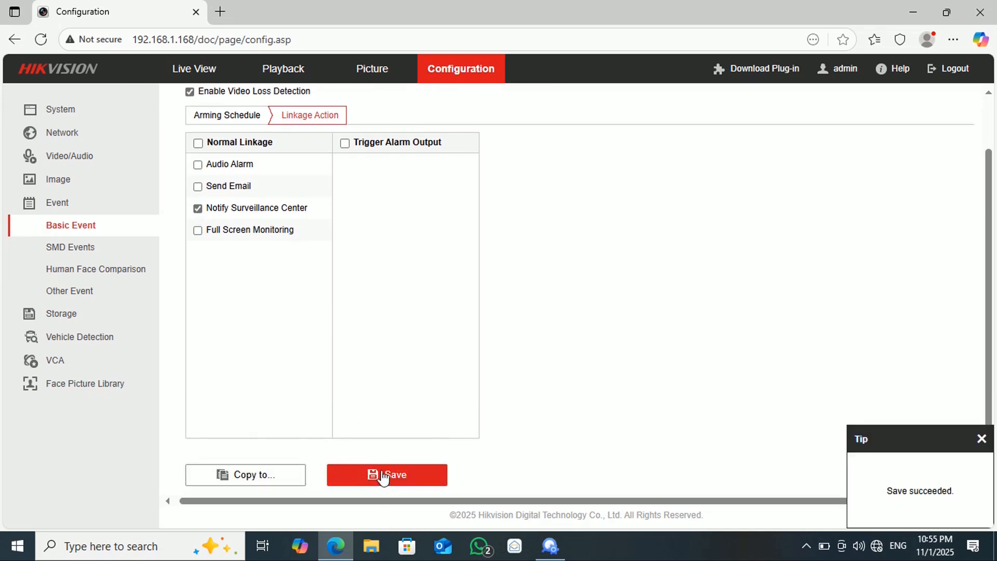
Set the Illegal Login exception to notify the surveillance center and save the exception settings
scroll(378, 352, "up", 2)
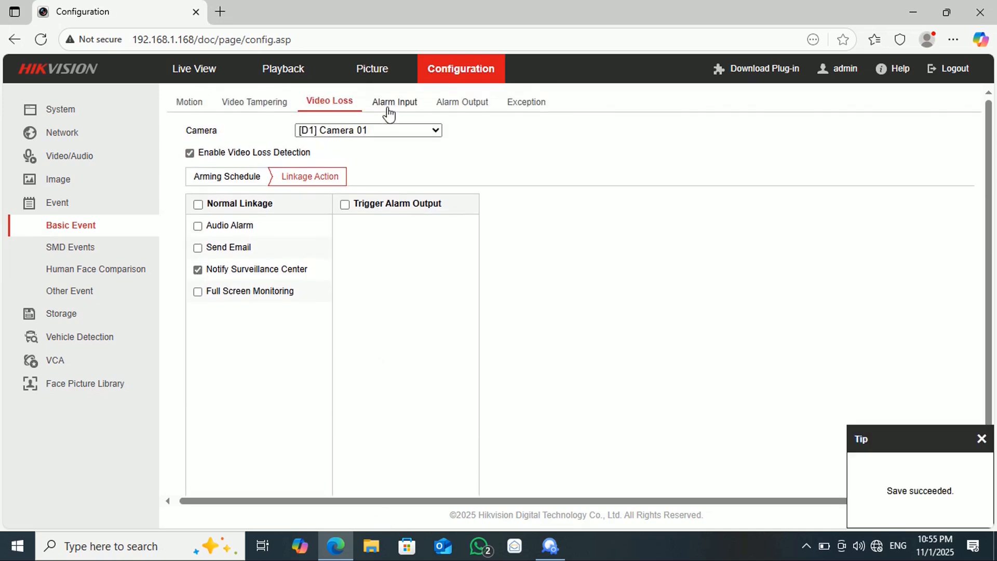
left_click(513, 119)
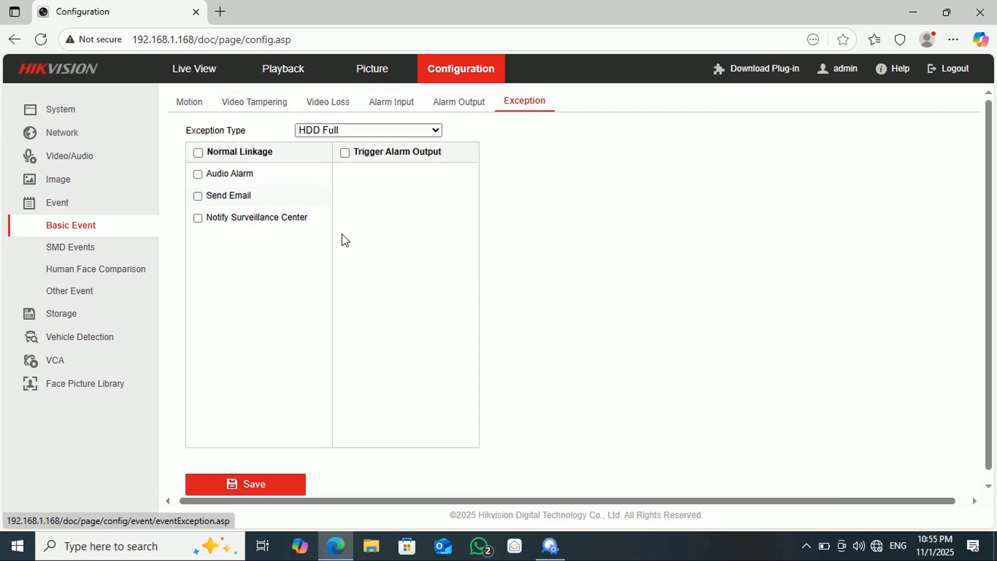
left_click(436, 131)
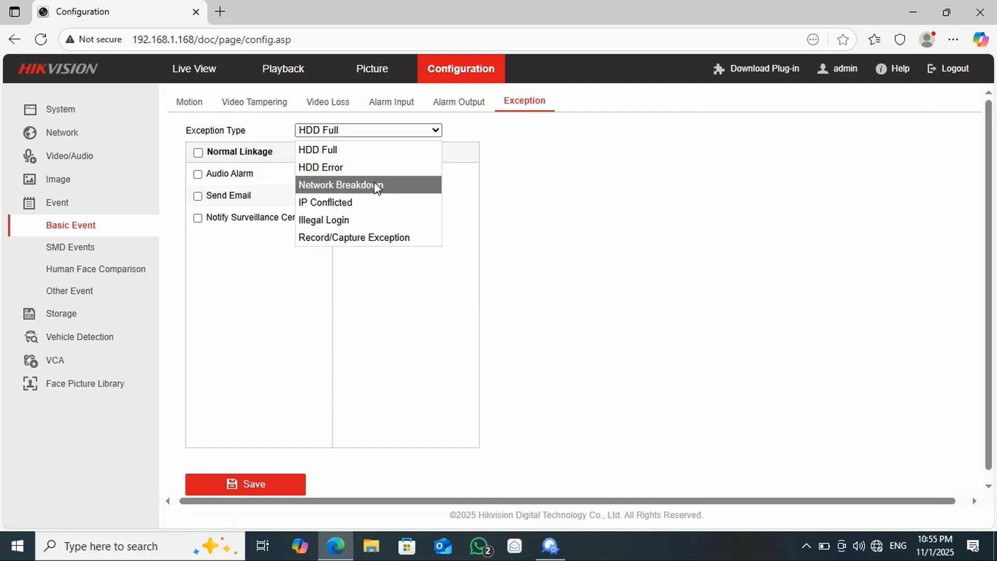
left_click(367, 220)
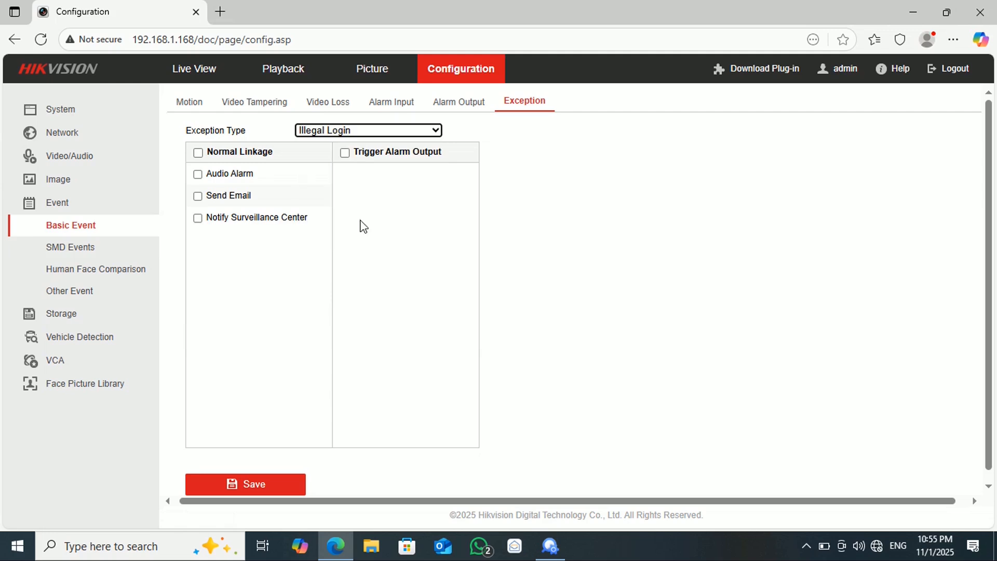
left_click(198, 218)
left_click(271, 488)
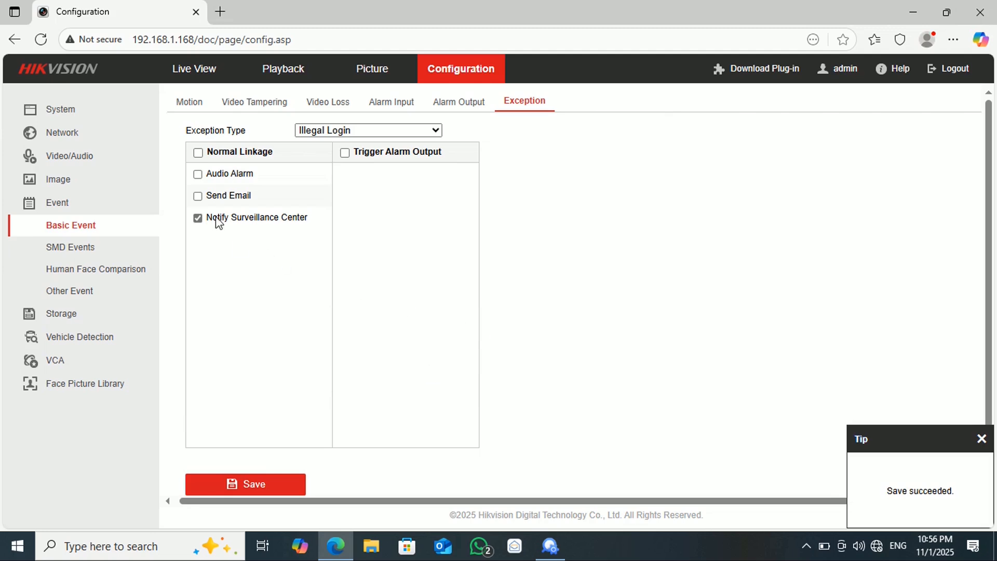
For the HDD Error exception, turn on Notify Surveillance Center, turn off Audio Alarm, and save
left_click(432, 131)
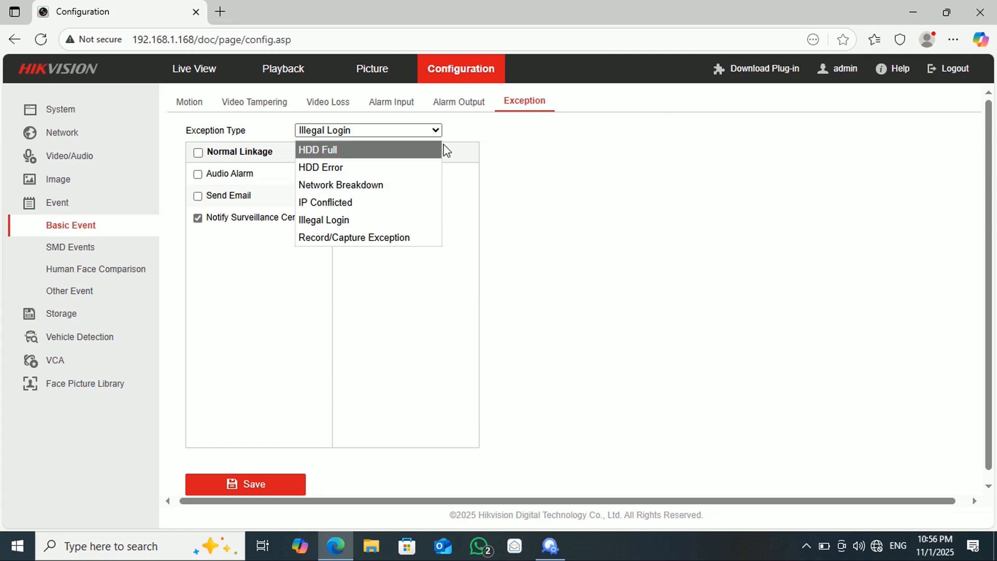
left_click(375, 167)
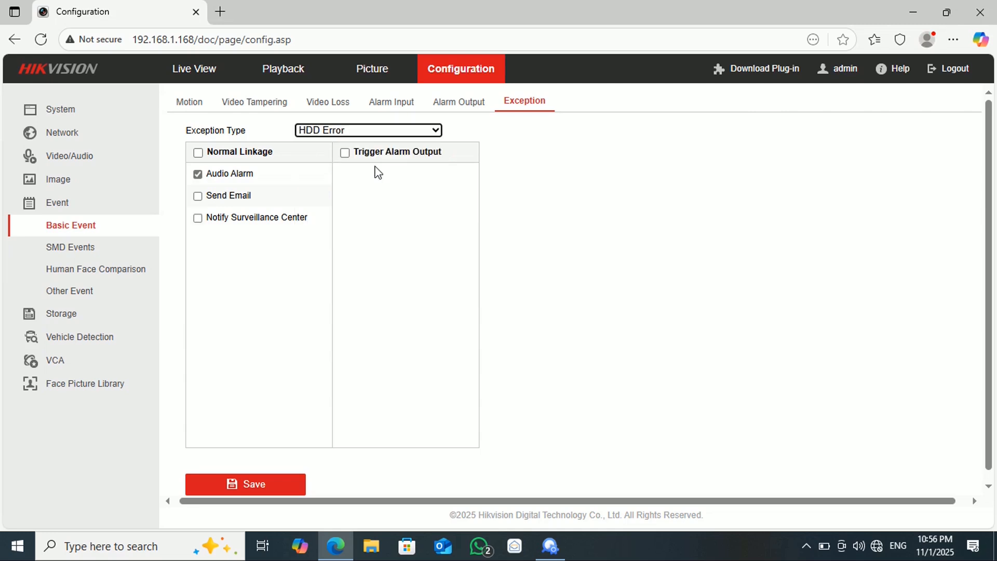
left_click(198, 218)
left_click(197, 174)
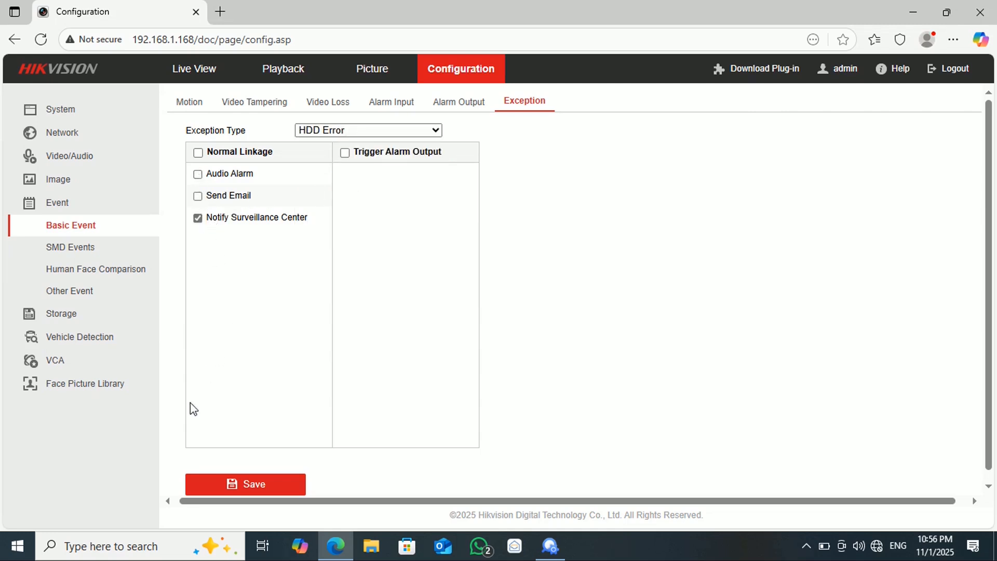
left_click(258, 490)
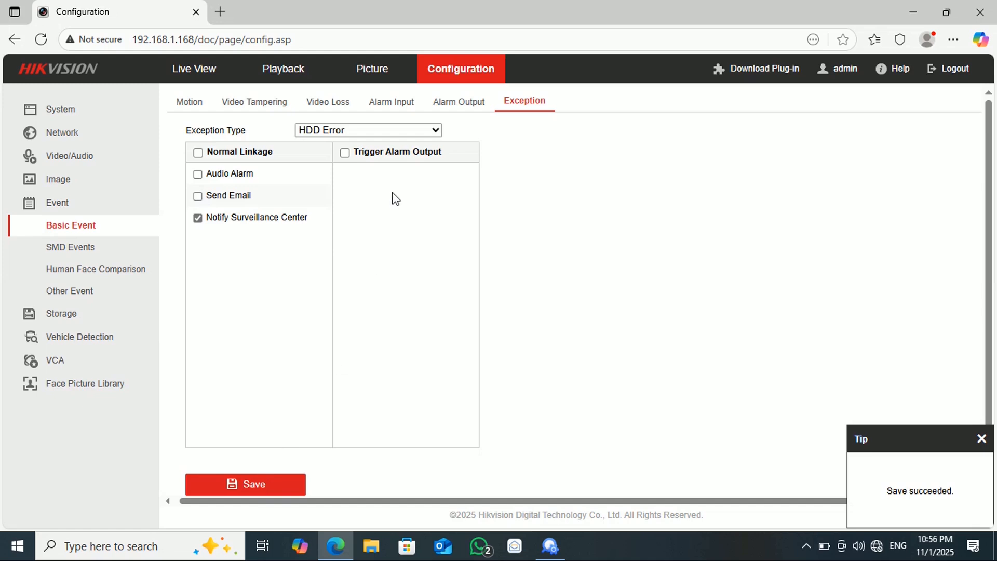
Examine the linkage options for the Network Breakdown exception and the video tampering settings of D1 Camera 01
left_click(422, 130)
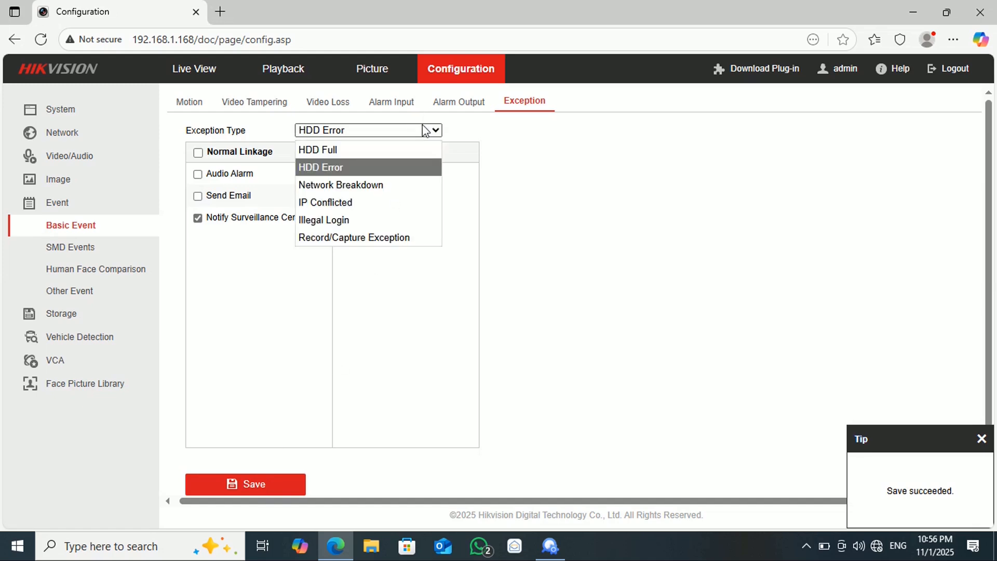
left_click(387, 185)
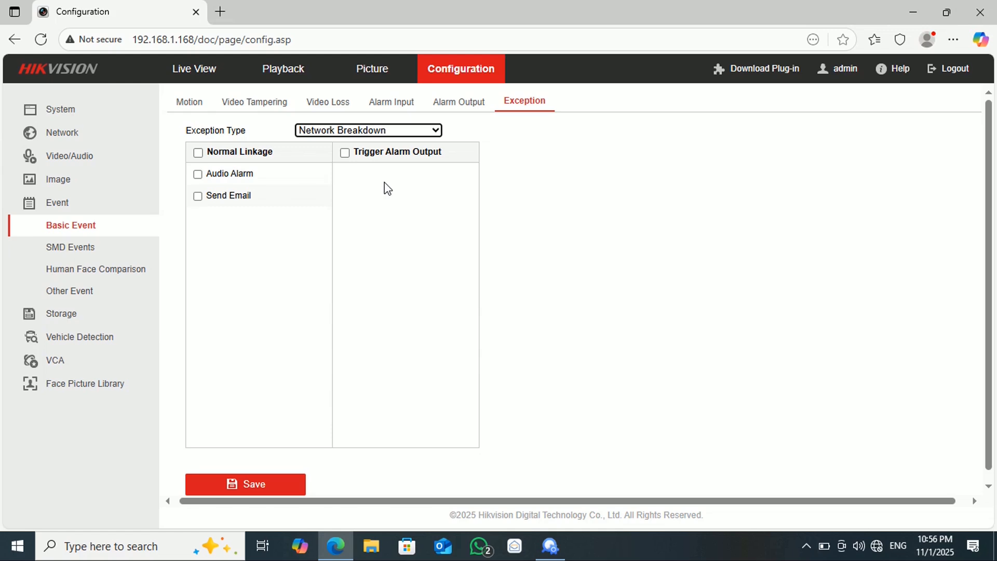
left_click(444, 102)
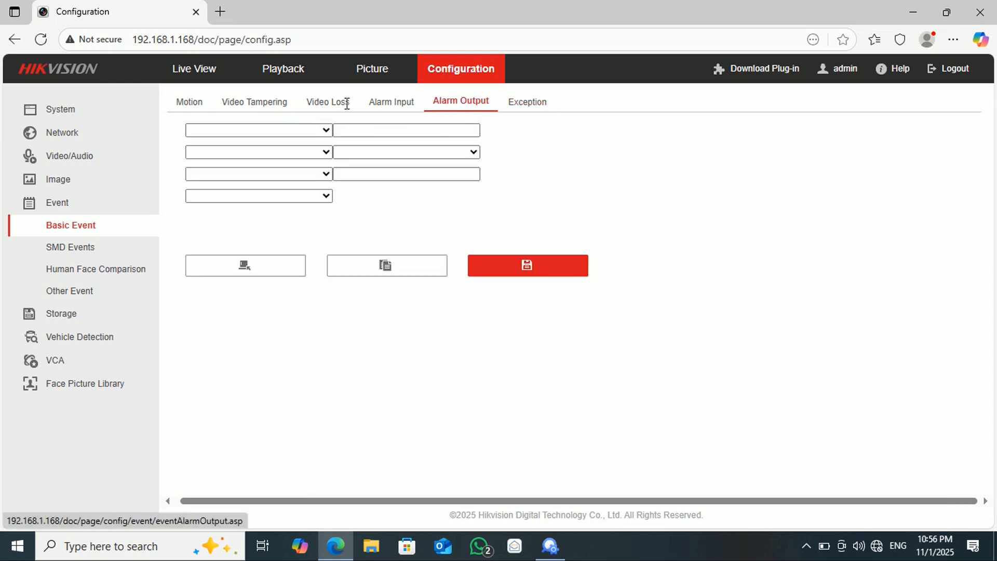
left_click(254, 102)
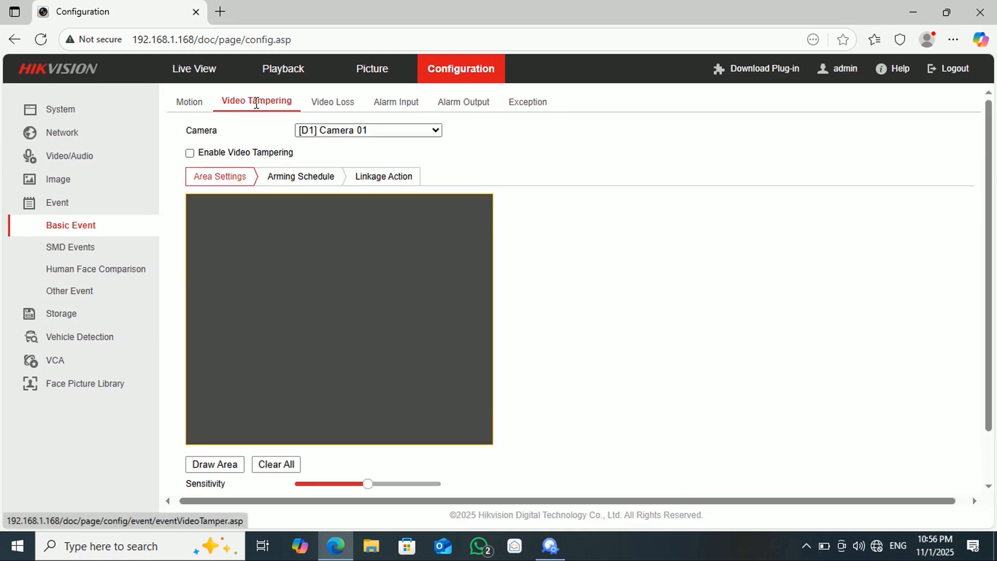
Bring up the motion detection linkage actions for D1 Camera 01, dismissing the live view message
left_click(210, 101)
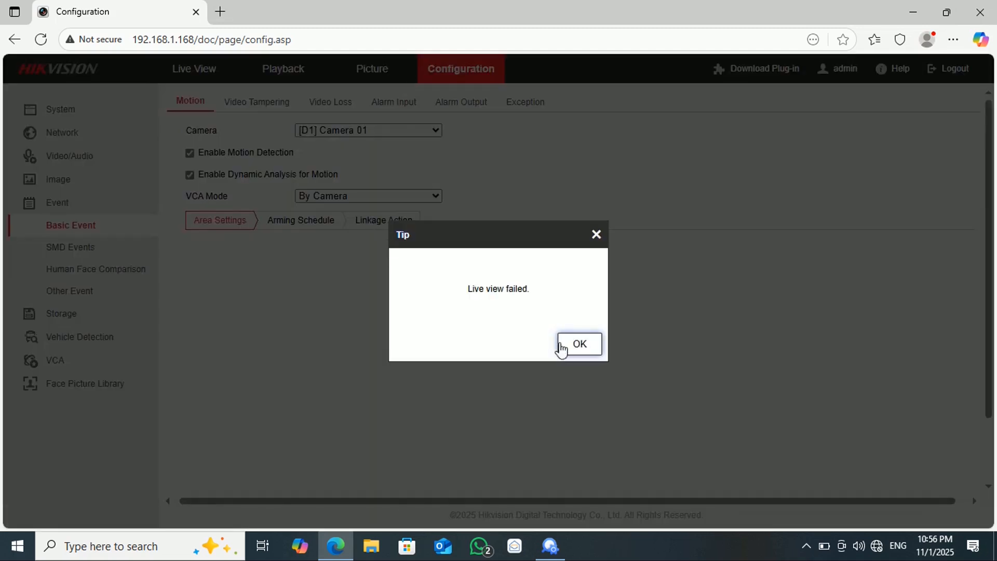
left_click(565, 346)
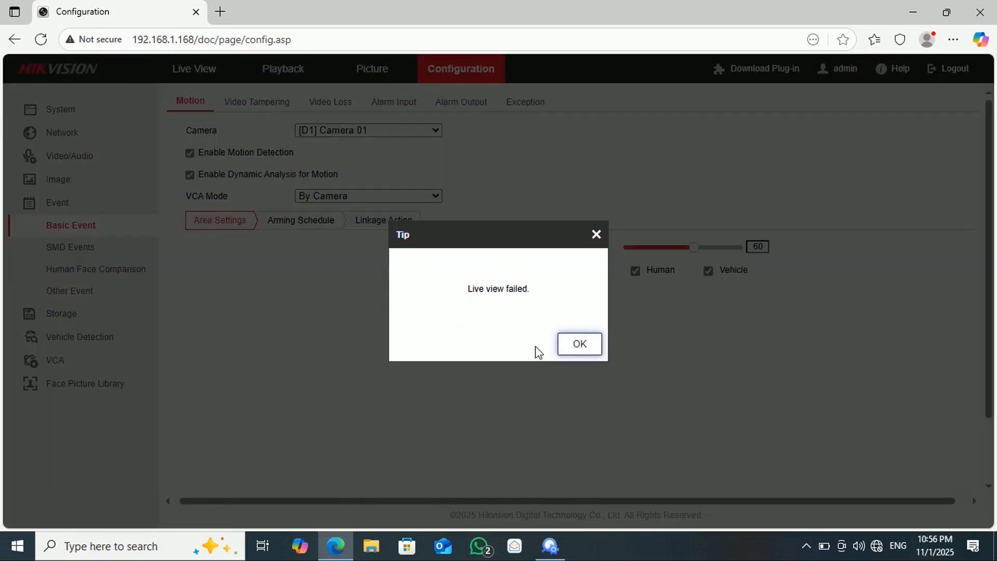
left_click(580, 345)
left_click(393, 223)
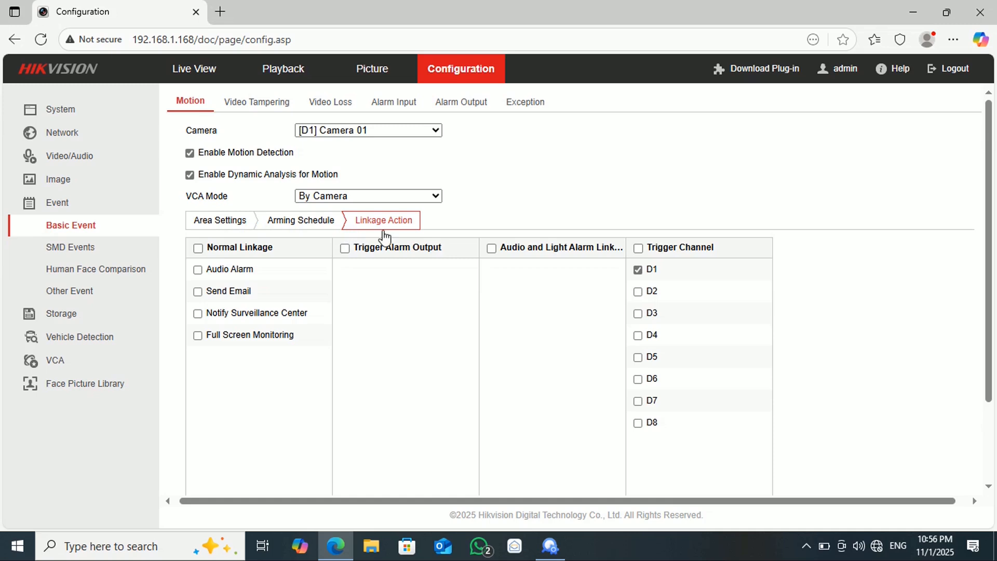
Examine the recorder's system maintenance options and its list of user accounts
left_click(71, 111)
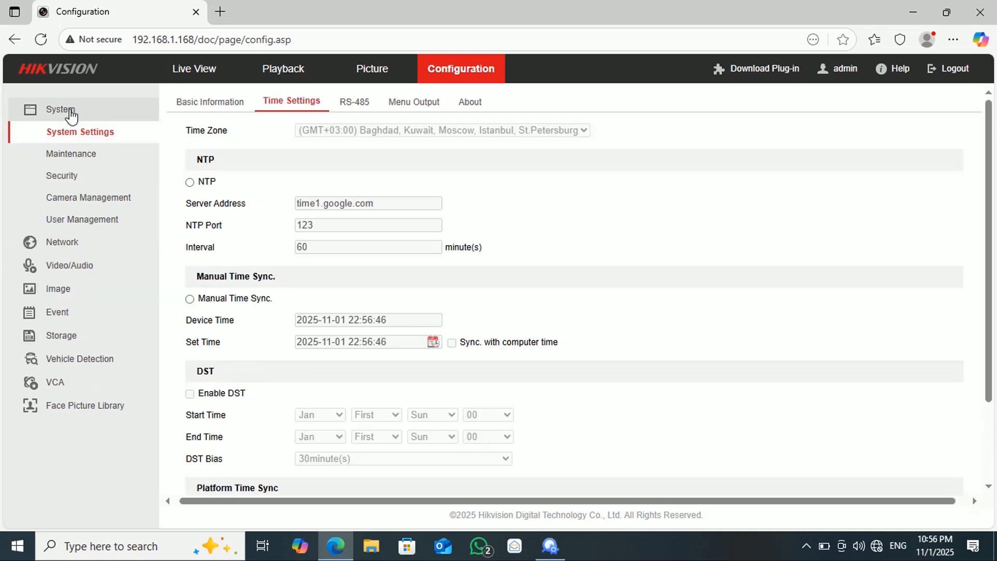
left_click(72, 154)
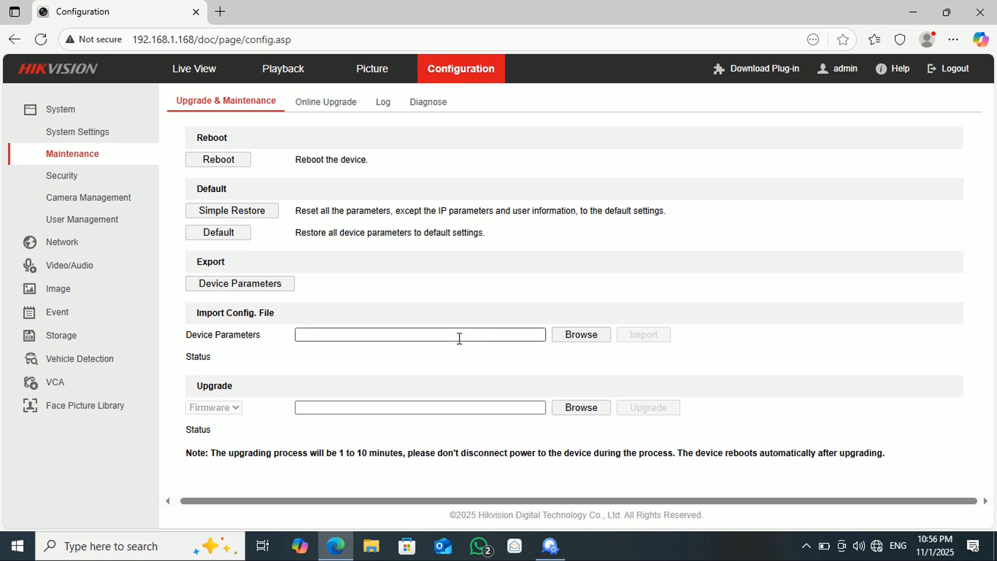
left_click(73, 220)
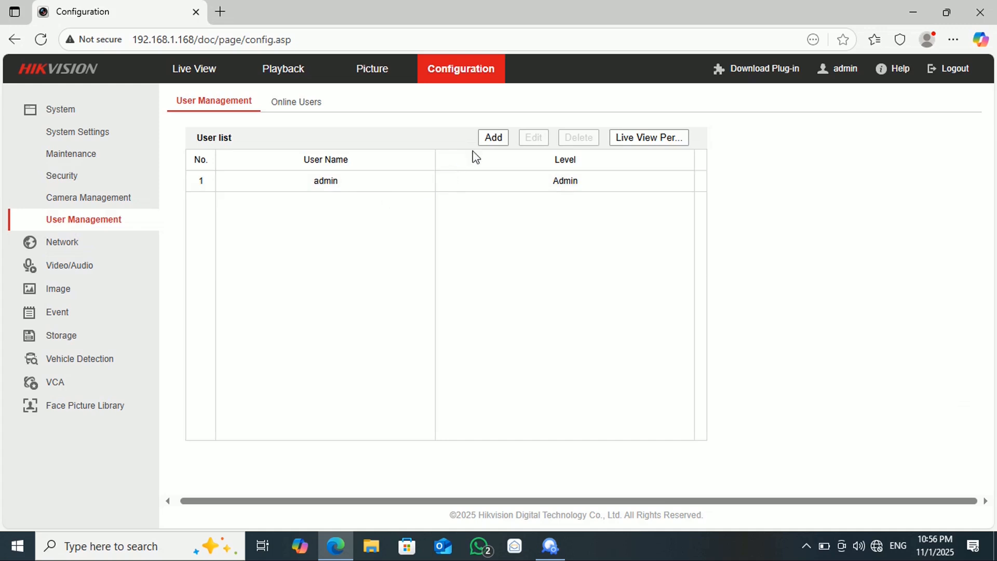
Start adding a user and try the Operator level before returning the level to Guest
left_click(495, 137)
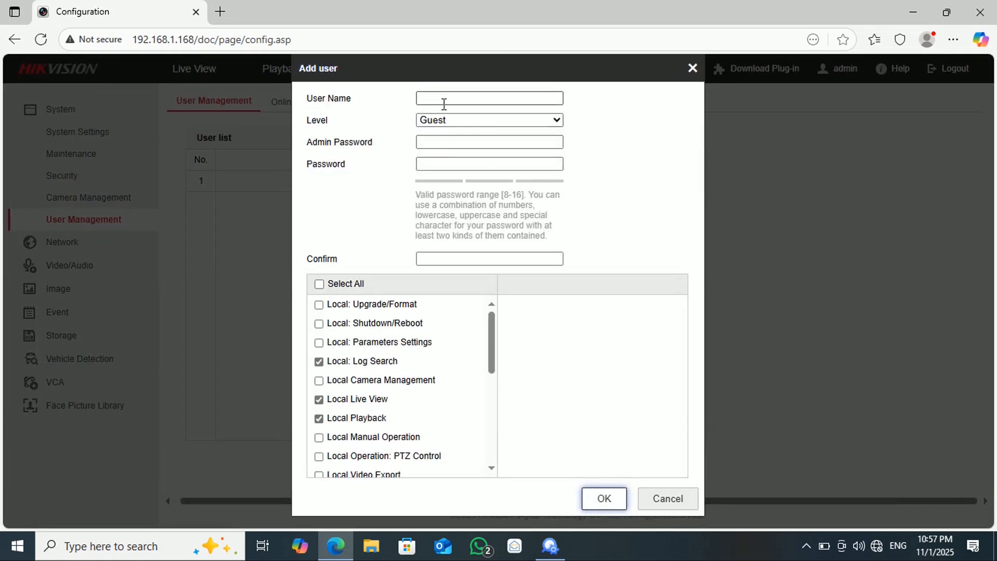
left_click(461, 123)
left_click(460, 124)
left_click(459, 120)
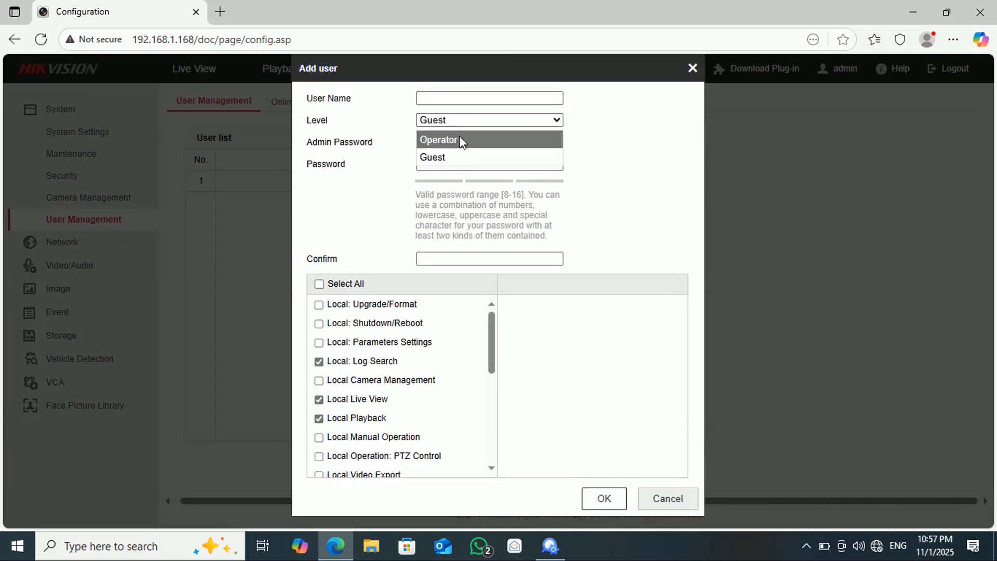
left_click(459, 138)
left_click(461, 123)
left_click(459, 157)
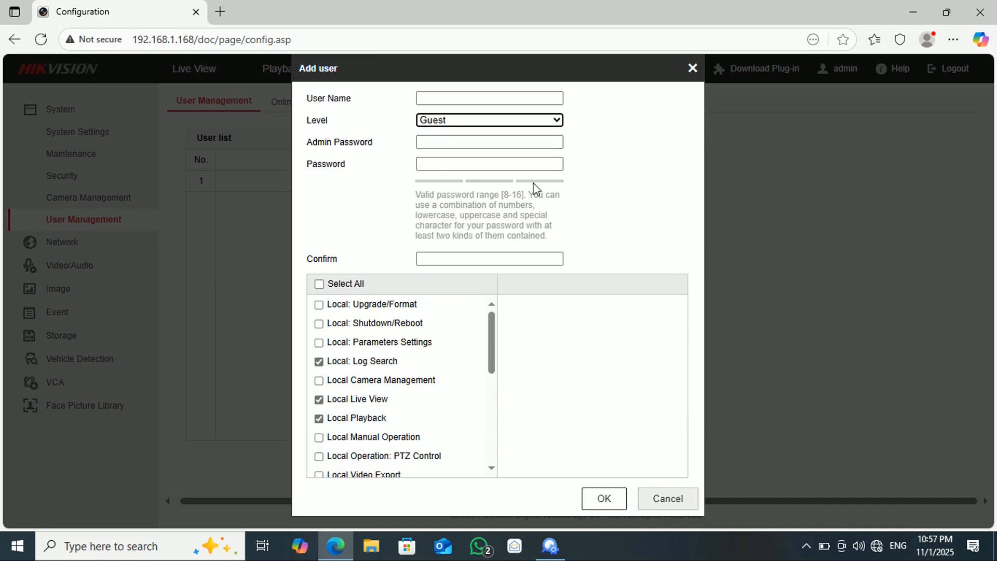
Examine the password fields and the Guest permission list in the new user form, then cancel it
left_click(430, 143)
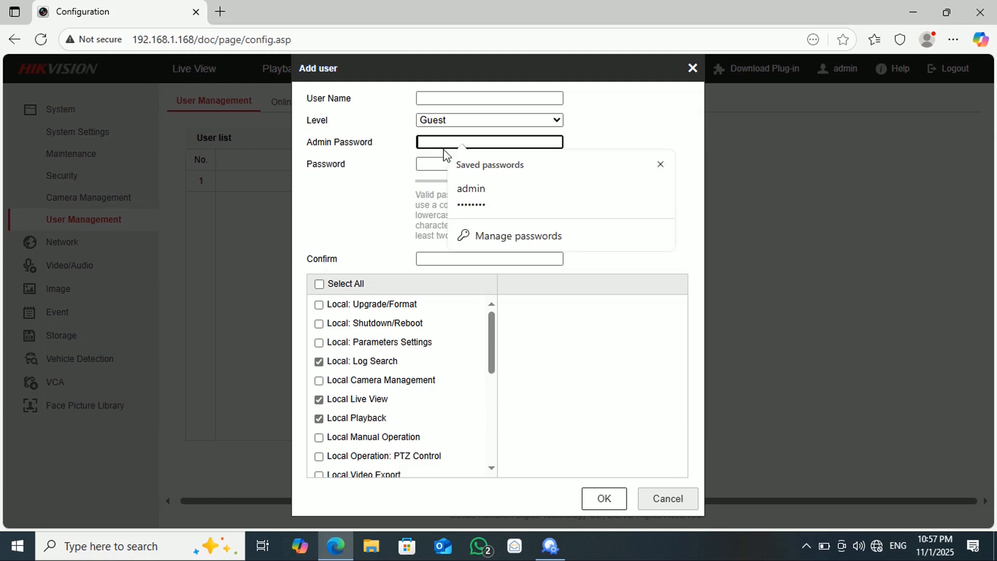
left_click(427, 164)
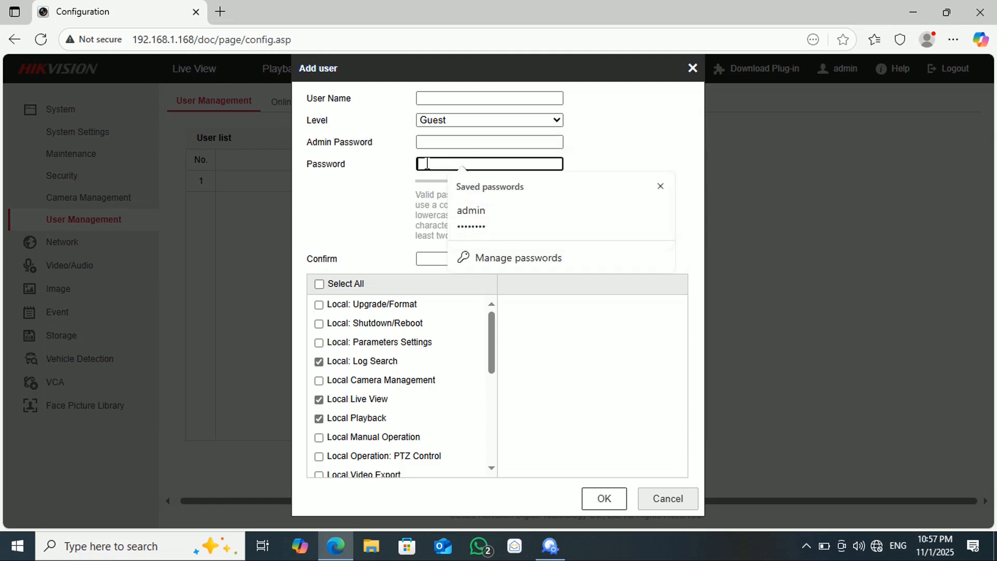
left_click(432, 258)
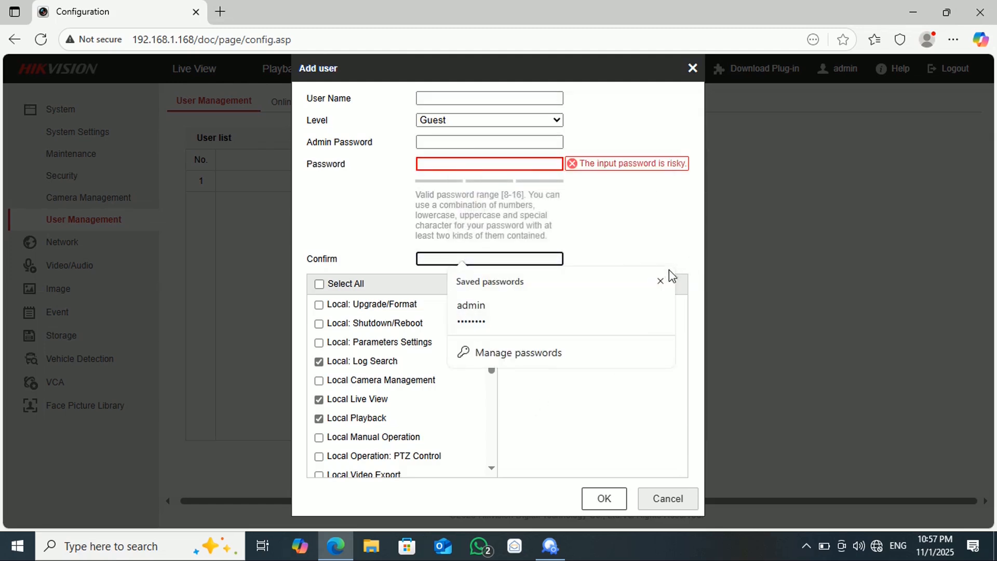
left_click(659, 282)
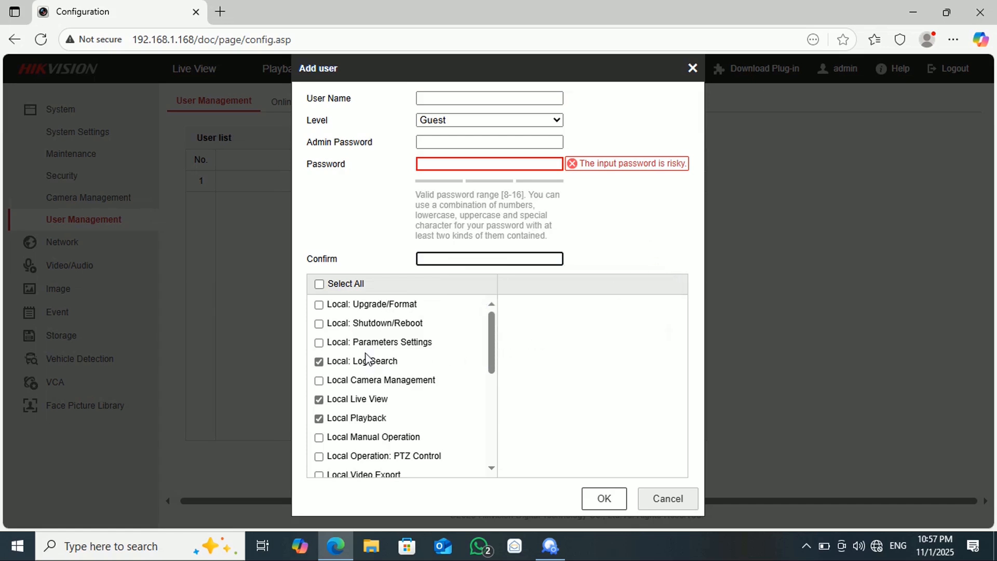
scroll(363, 343, "down", 4)
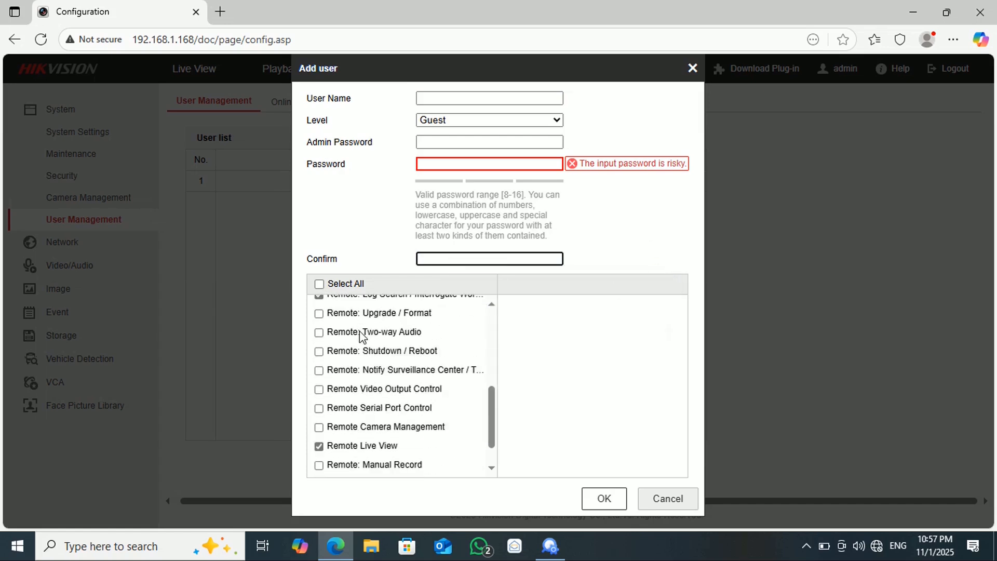
scroll(363, 343, "down", 1)
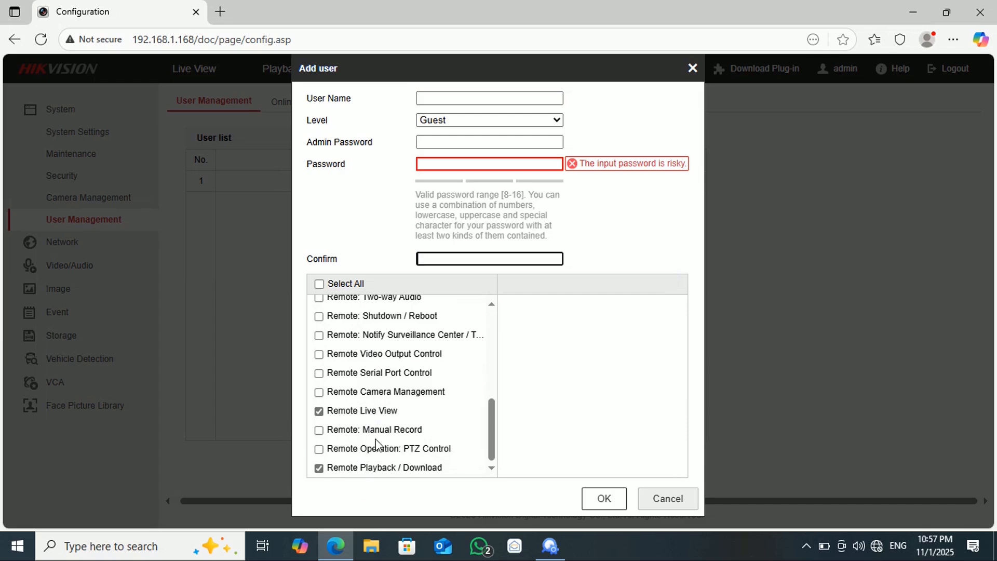
scroll(380, 436, "up", 3)
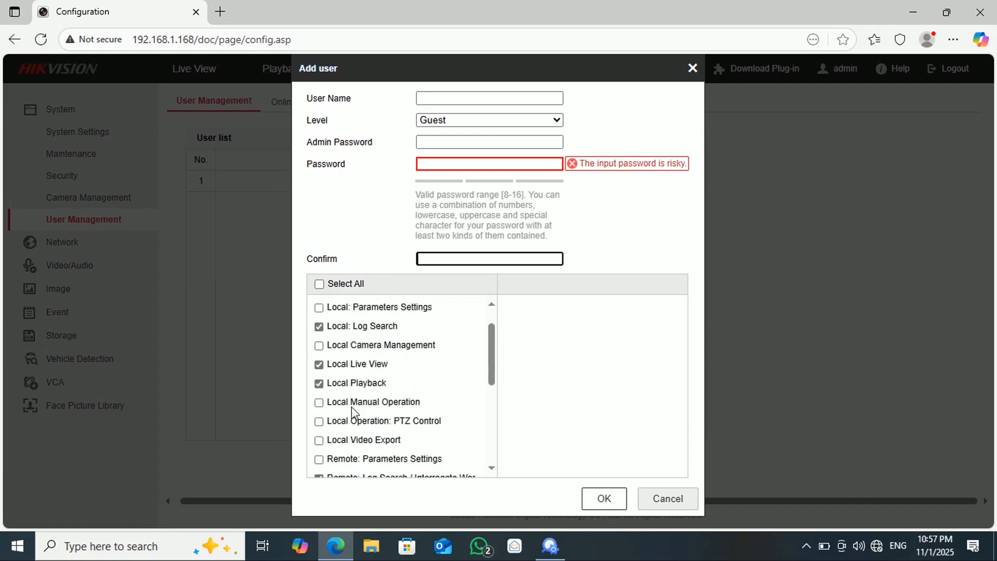
scroll(366, 405, "up", 1)
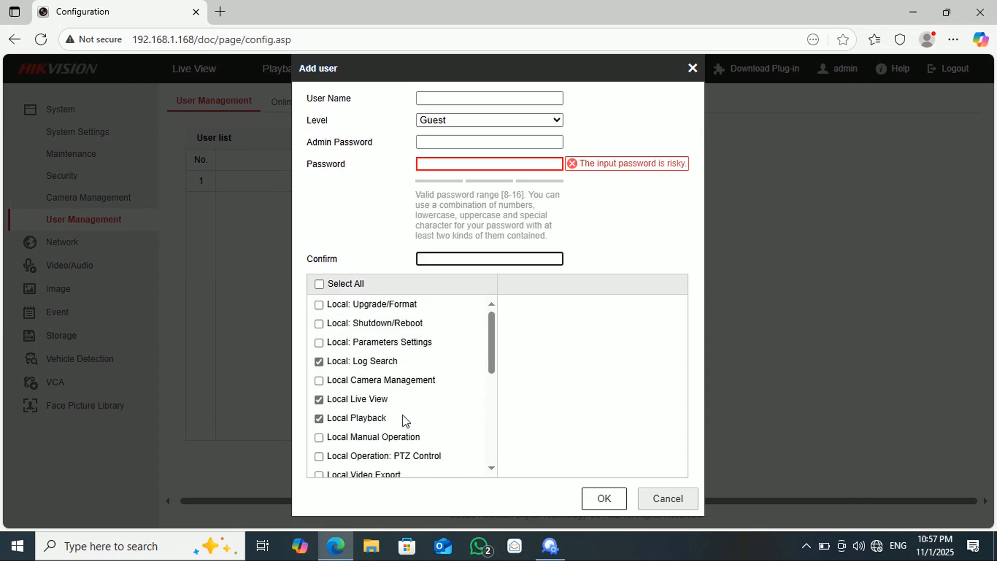
left_click(644, 506)
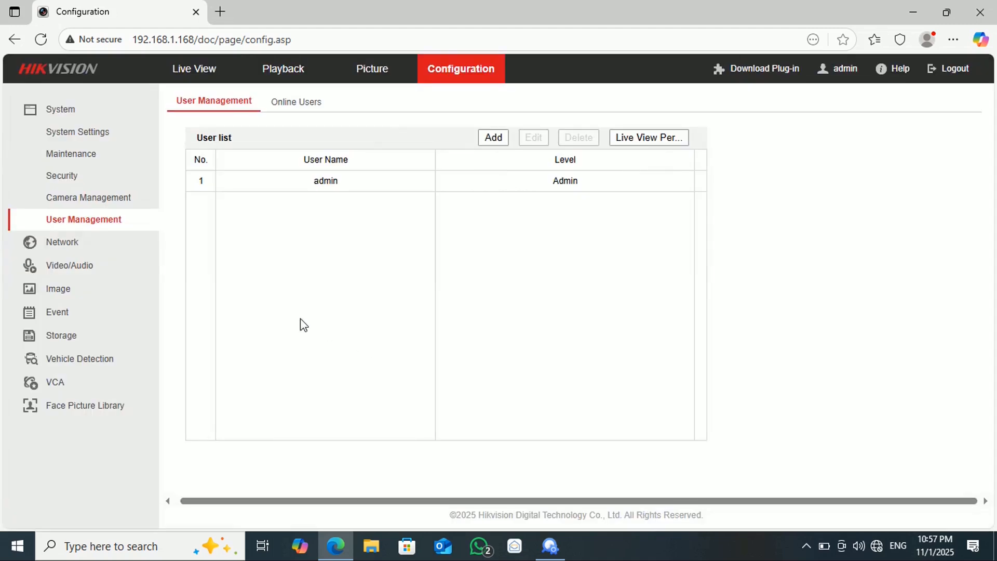
Review the main stream options of D1 Camera 01, keeping resolution 3200*1800, Medium video quality and H.265 encoding
left_click(83, 268)
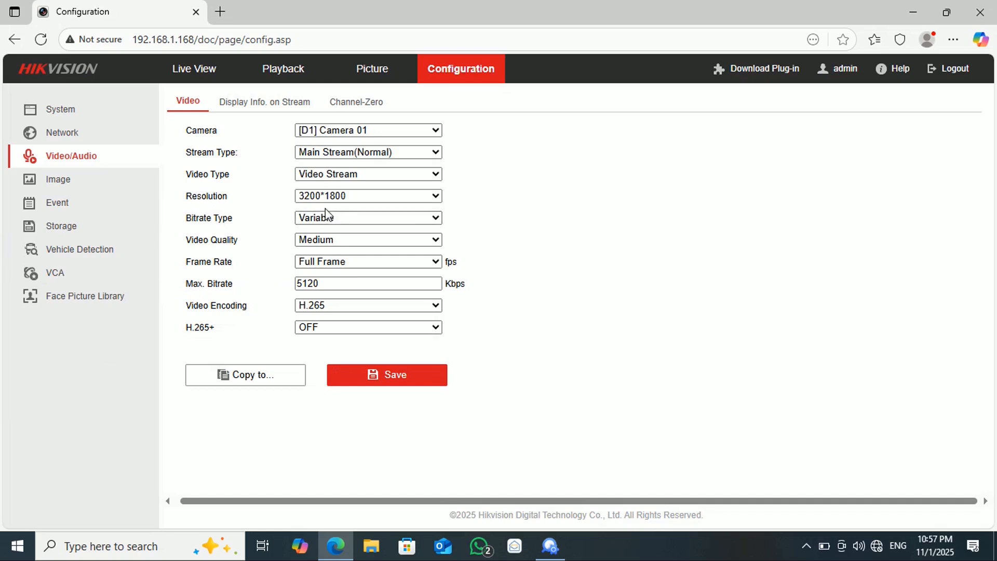
left_click(365, 201)
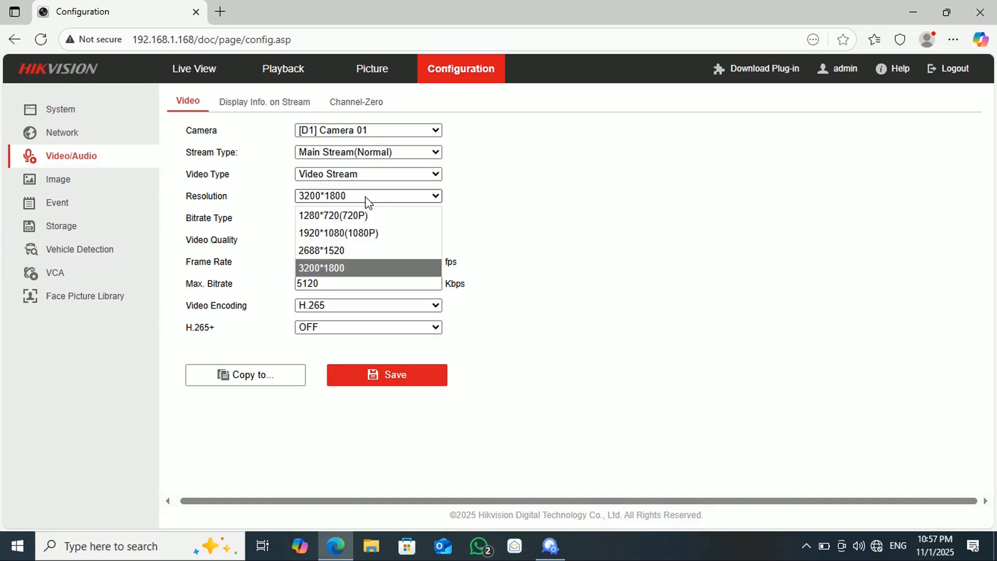
left_click(334, 268)
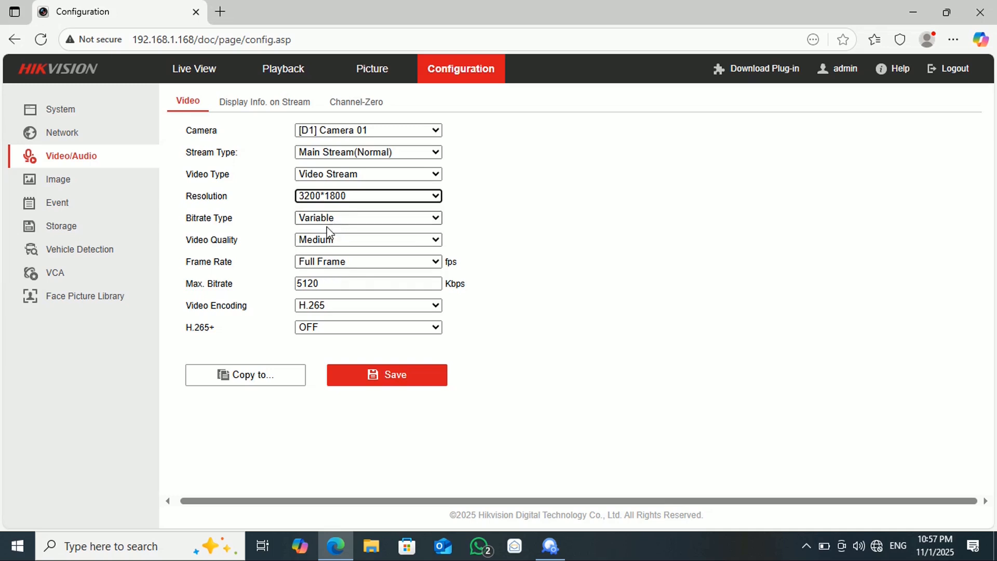
left_click(344, 238)
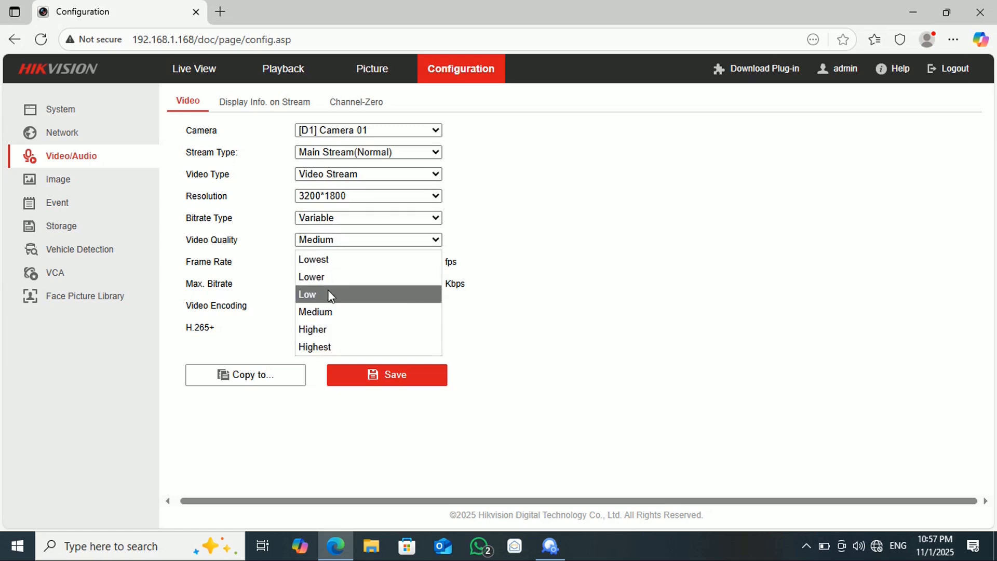
left_click(328, 309)
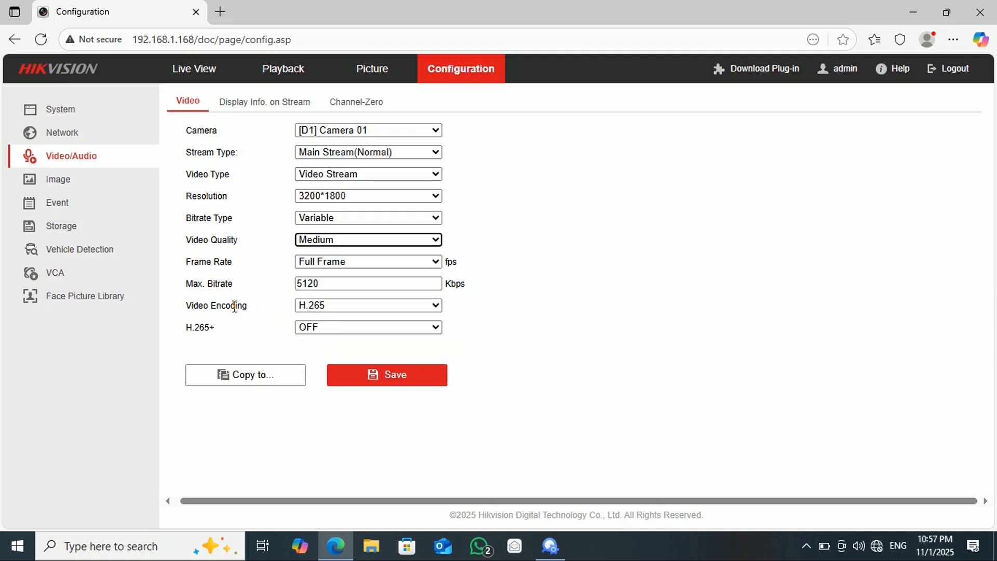
left_click(338, 310)
left_click(326, 341)
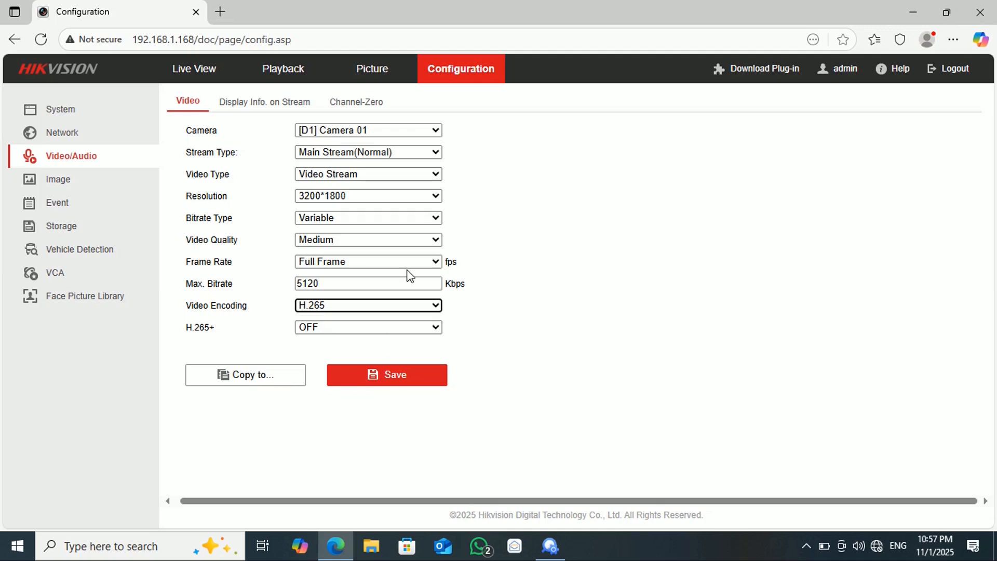
Check the main stream video settings of D5 Camera 01 and D2 Camera 01
left_click(406, 131)
left_click(370, 219)
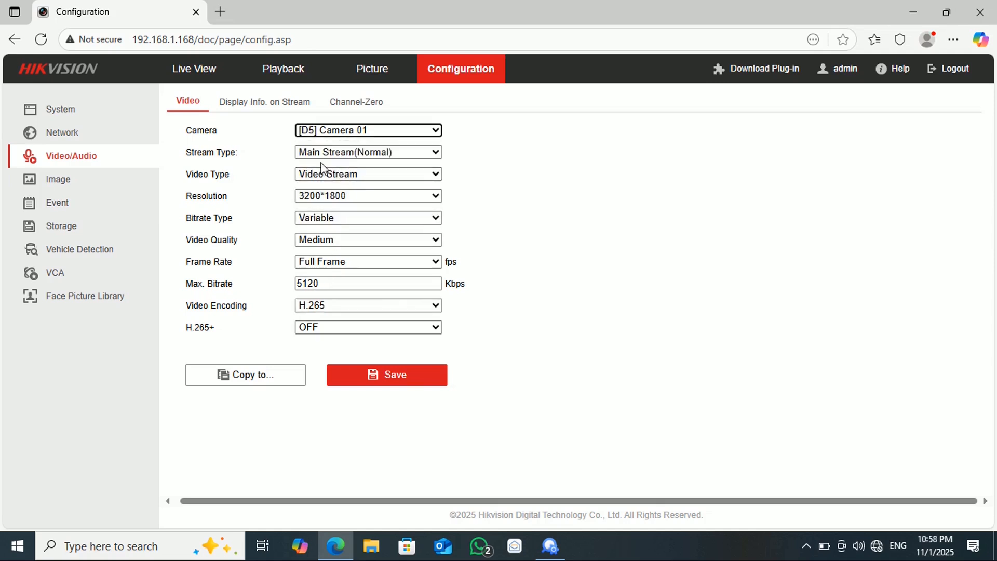
left_click(371, 151)
left_click(371, 152)
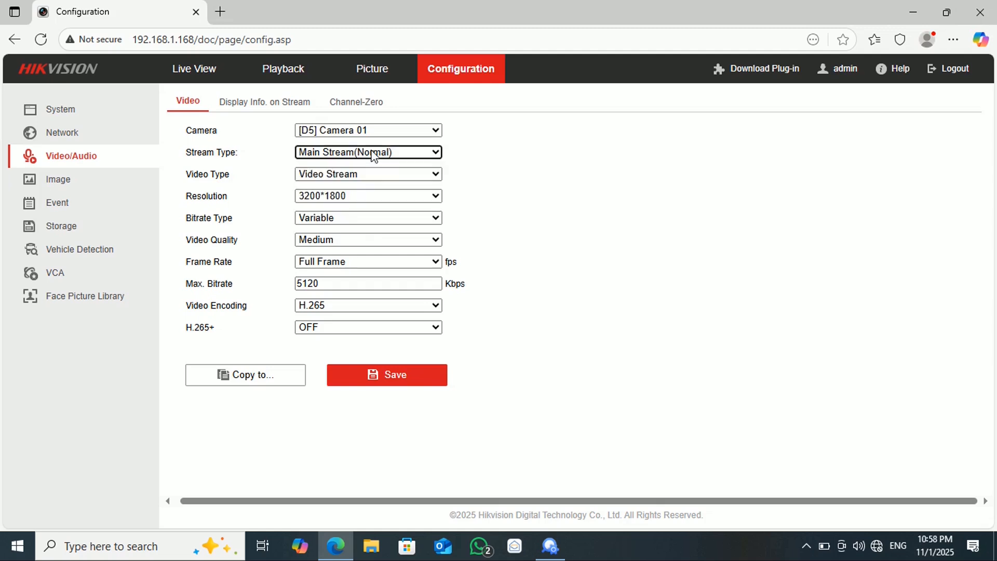
left_click(359, 131)
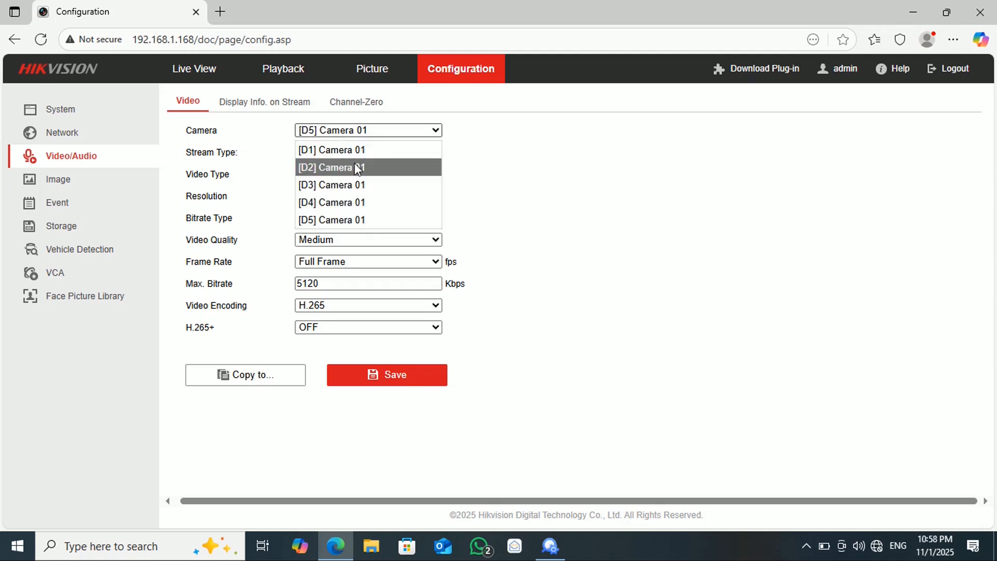
left_click(354, 168)
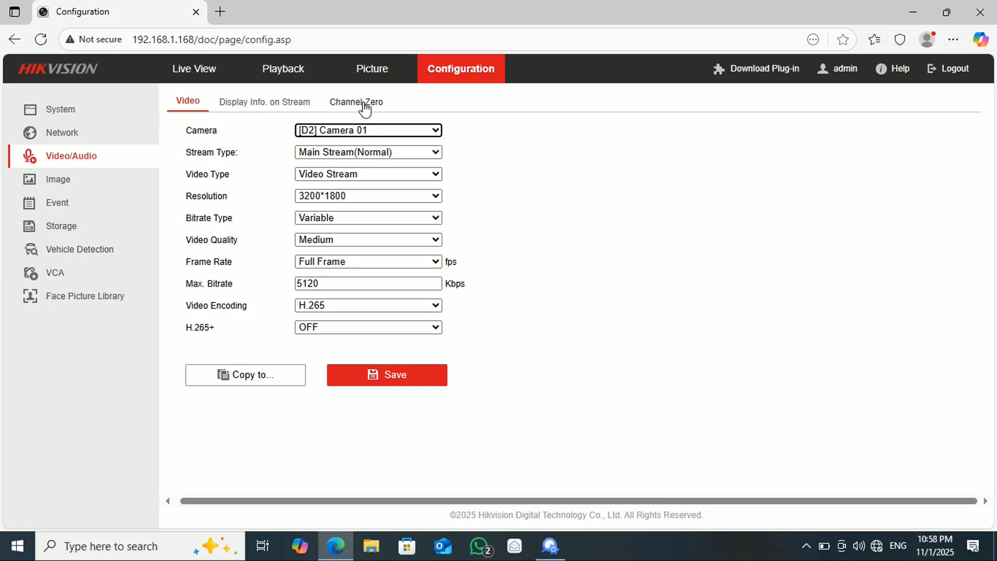
Check the stream display information page, dismissing its message, and the Channel-Zero encoding settings
left_click(254, 106)
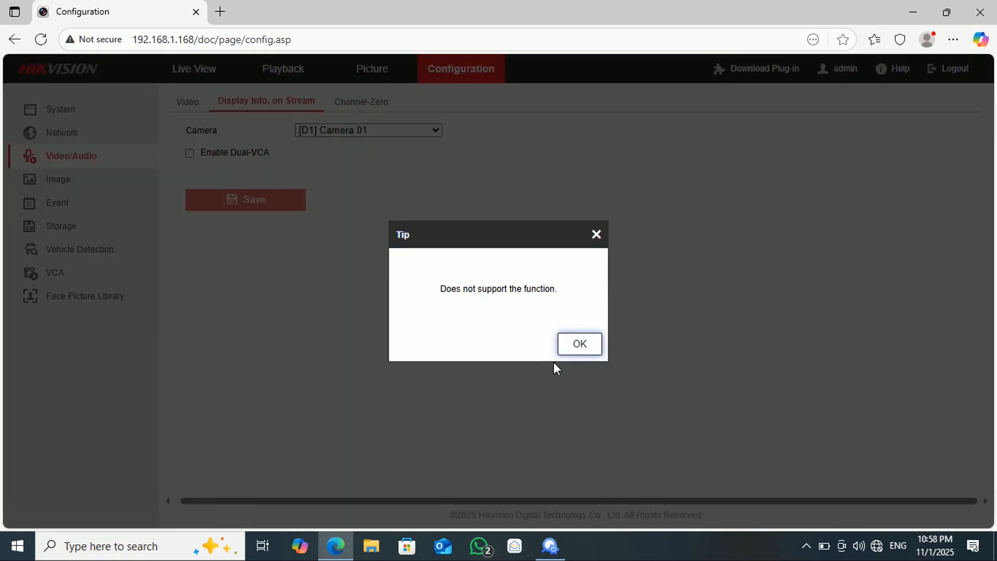
left_click(570, 343)
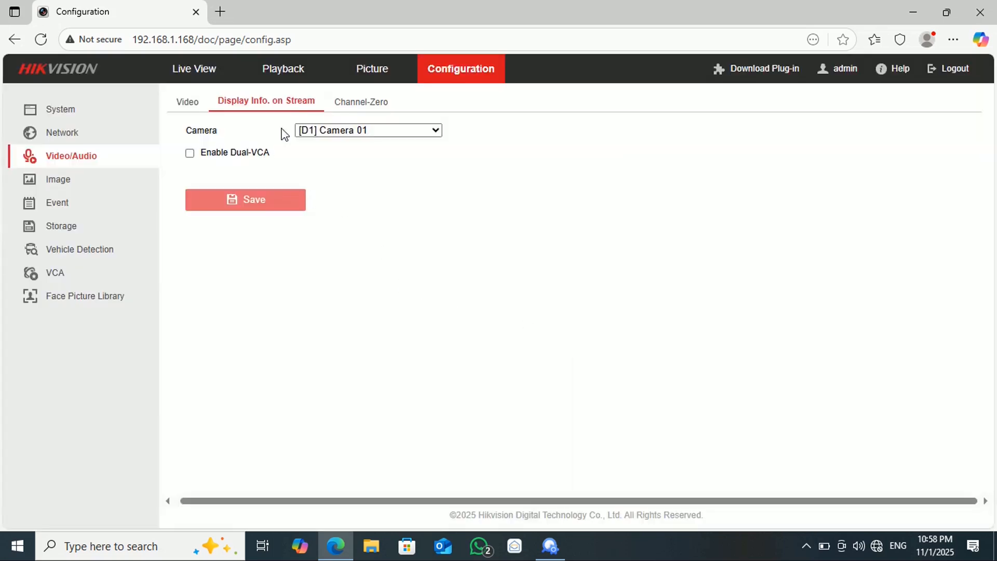
left_click(366, 104)
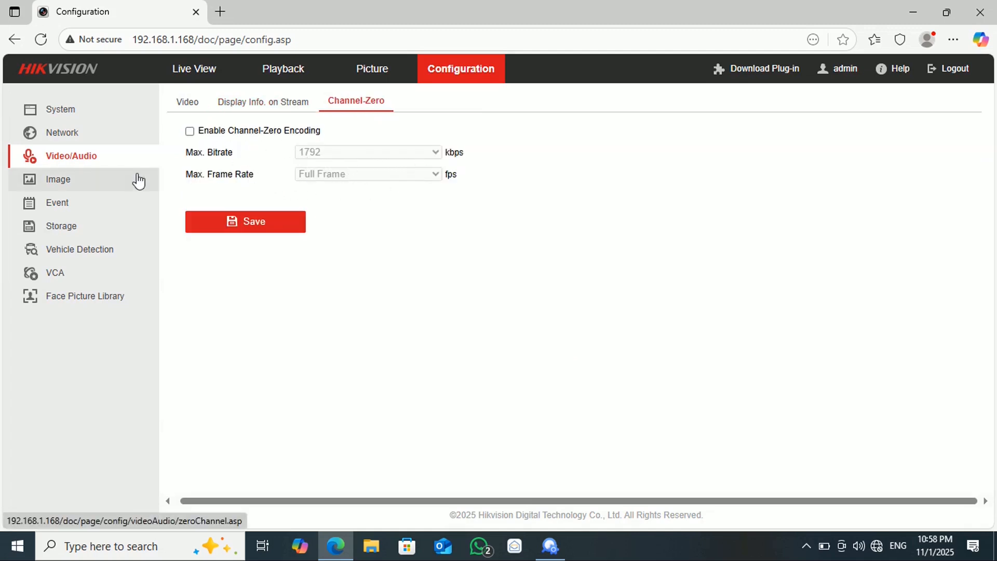
View the image display settings of D1 Camera 01 and the recorder's basic device information
left_click(61, 180)
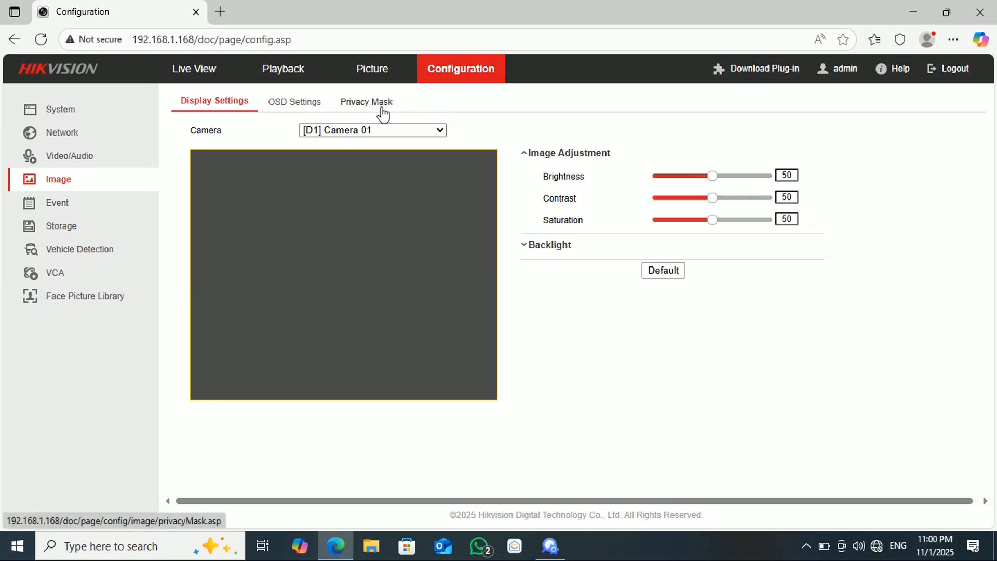
left_click(76, 112)
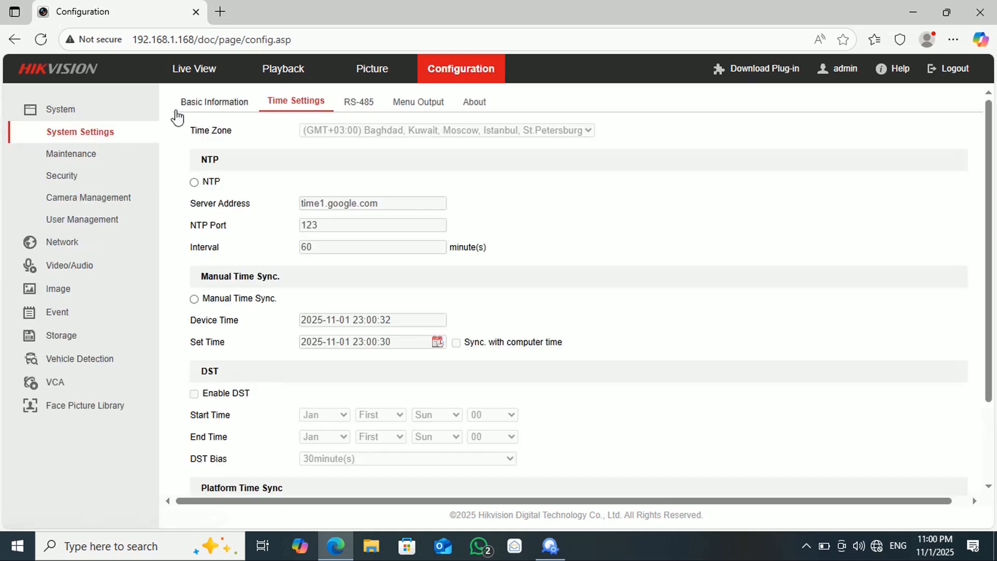
left_click(203, 102)
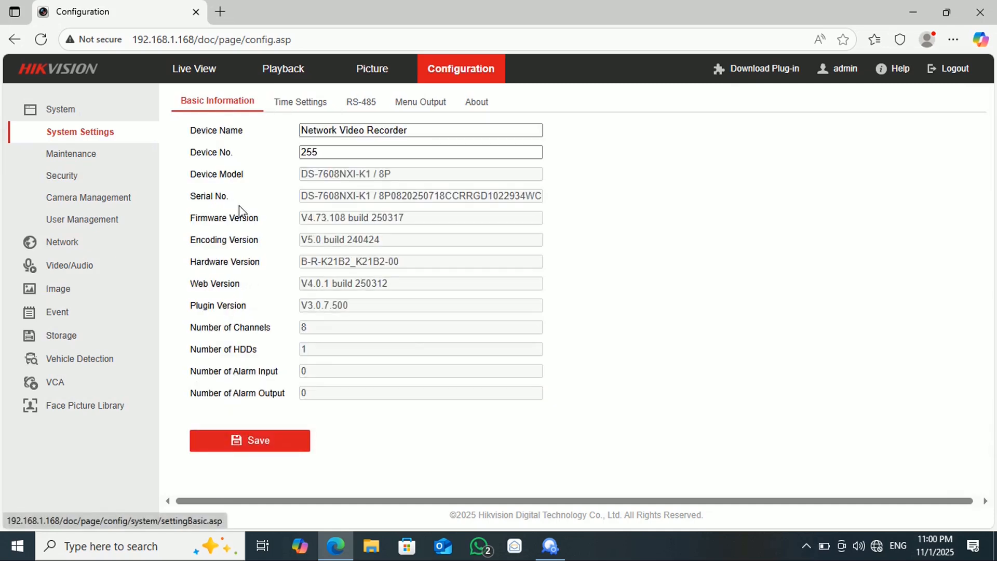
Minimize the browser and SADP windows to reveal the desktop
left_click(912, 12)
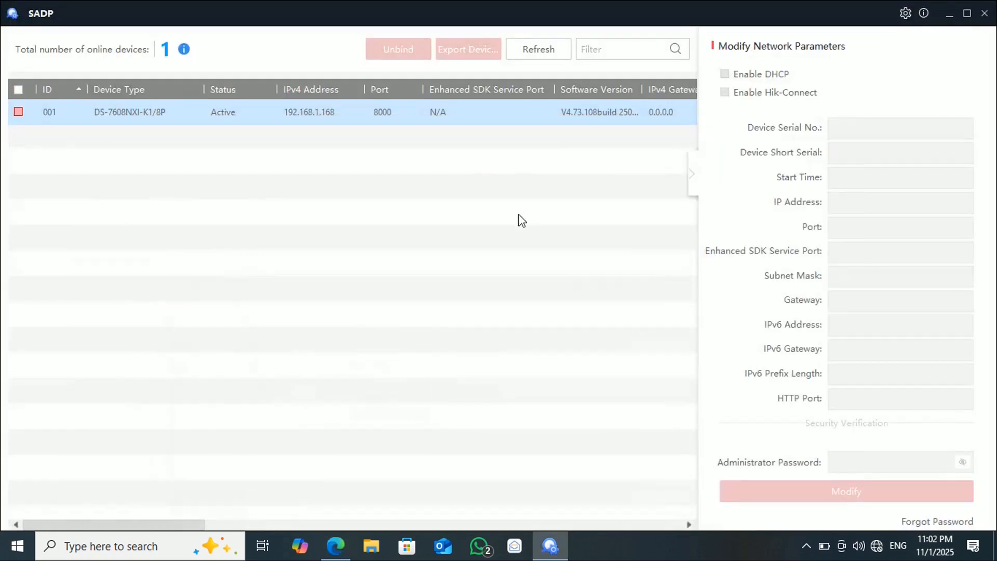
left_click(948, 14)
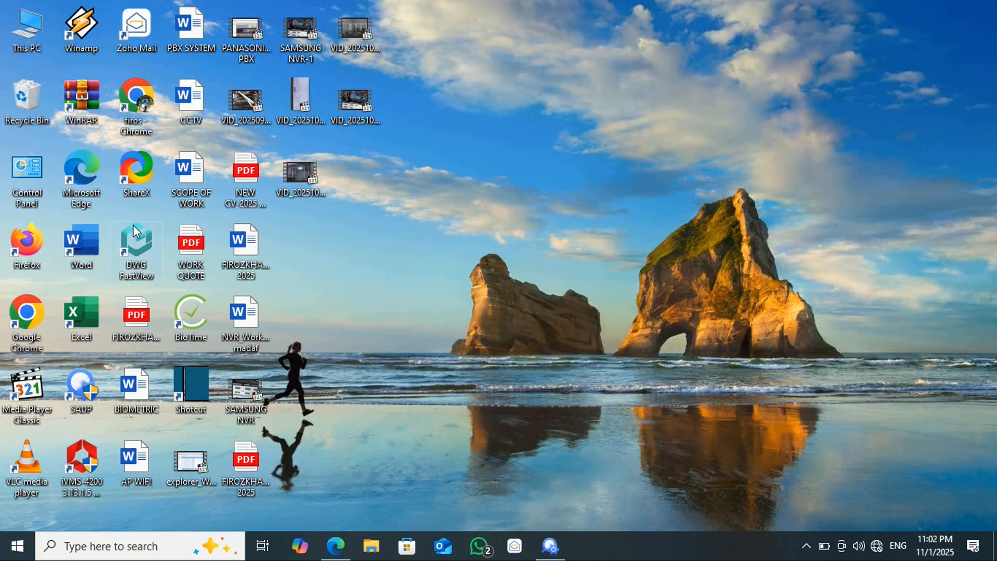